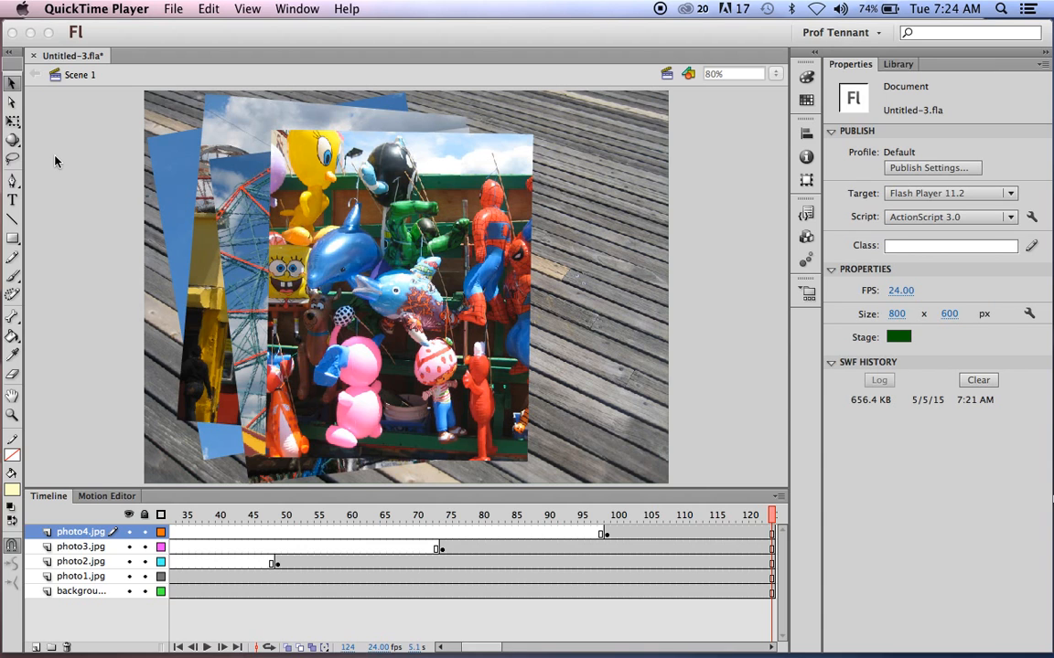
Bring Flash to the front and choose the Text tool, with Marker Felt Thin 48 pt current.
left_click(12, 206)
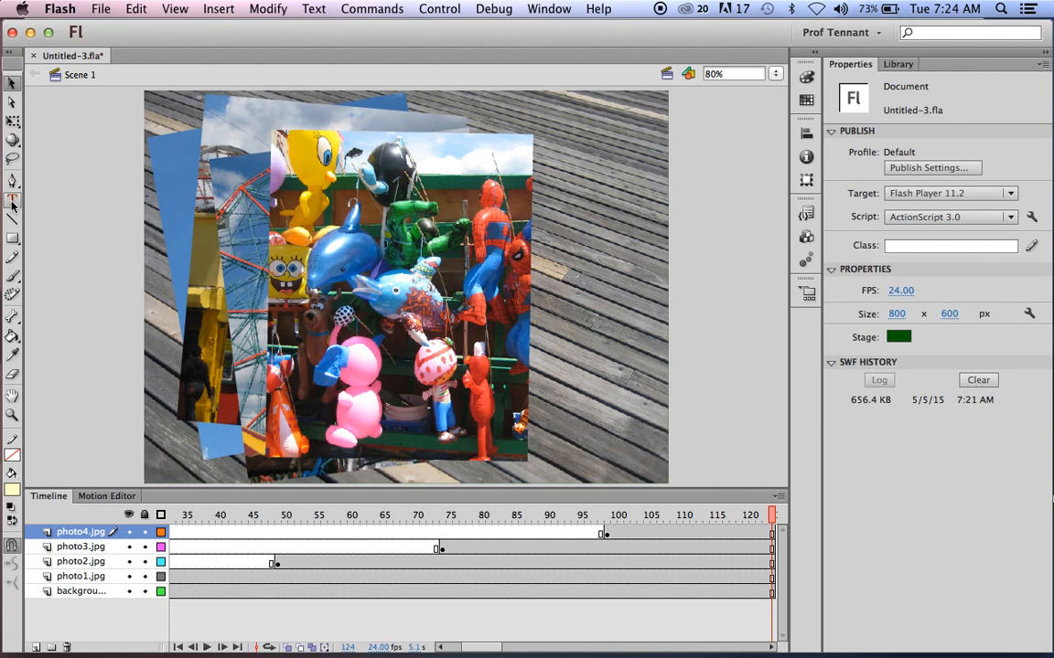
left_click(12, 202)
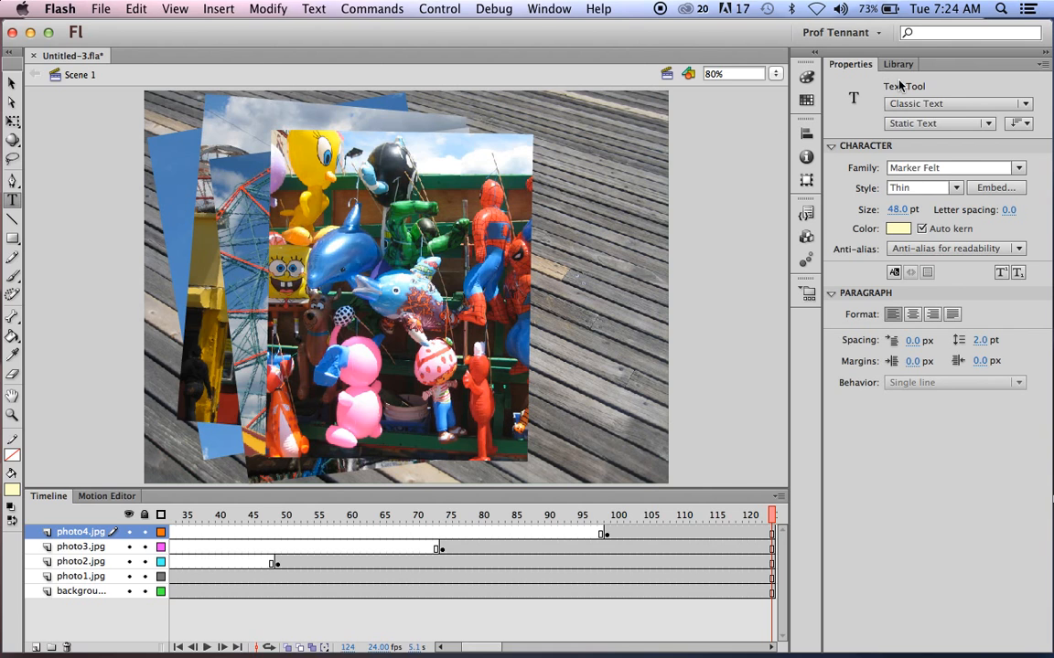
Keep Classic Text as Static Text and set the text size to 50 pt.
left_click(1025, 106)
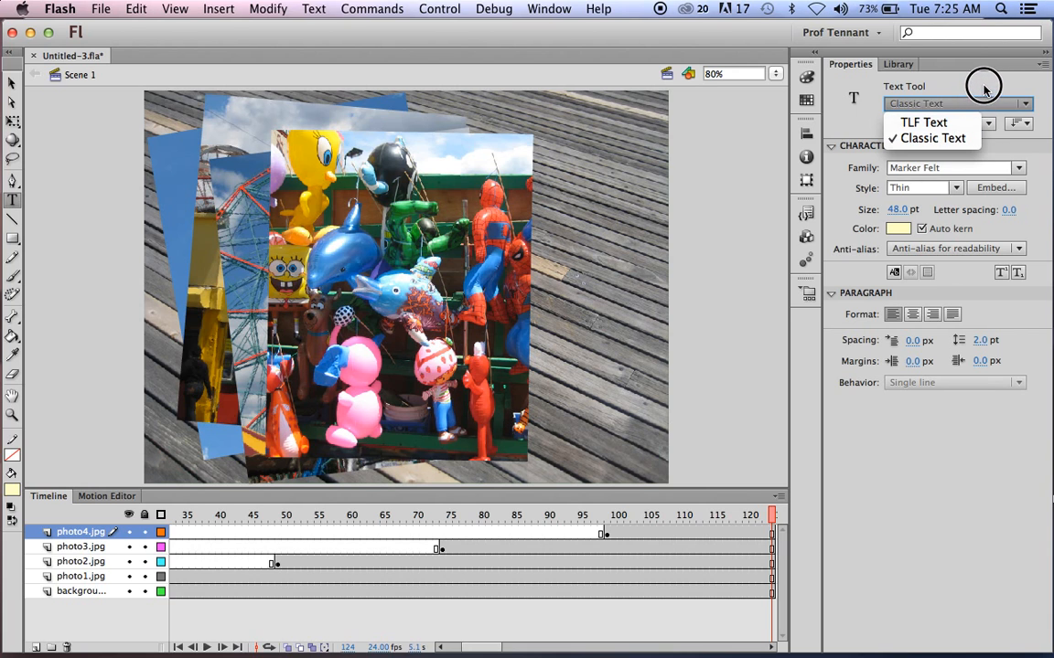
left_click(940, 139)
left_click(987, 123)
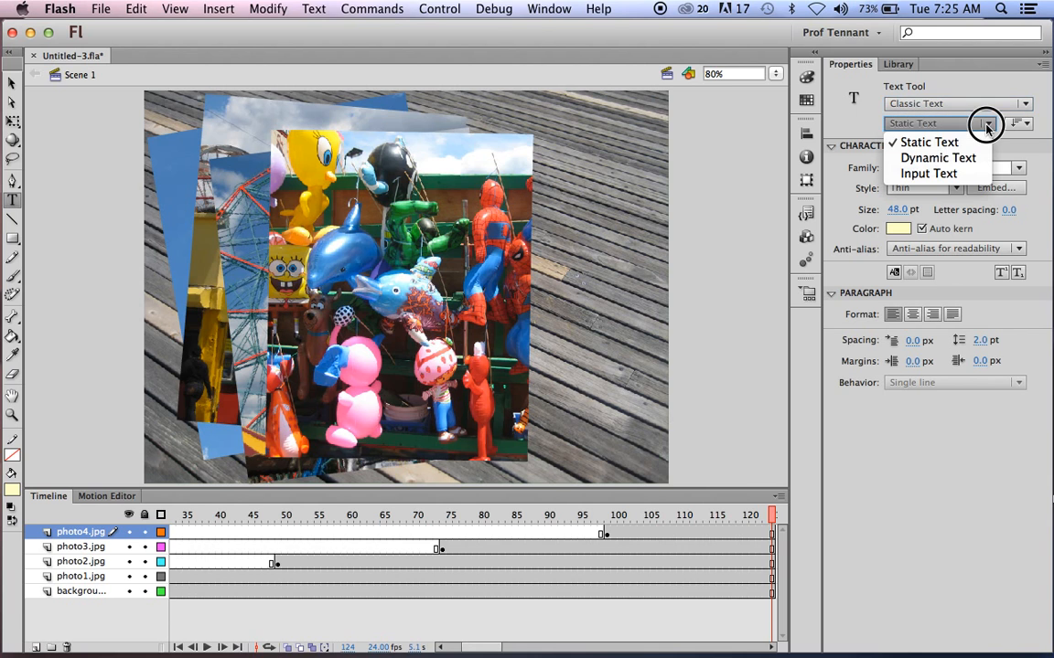
left_click(1030, 139)
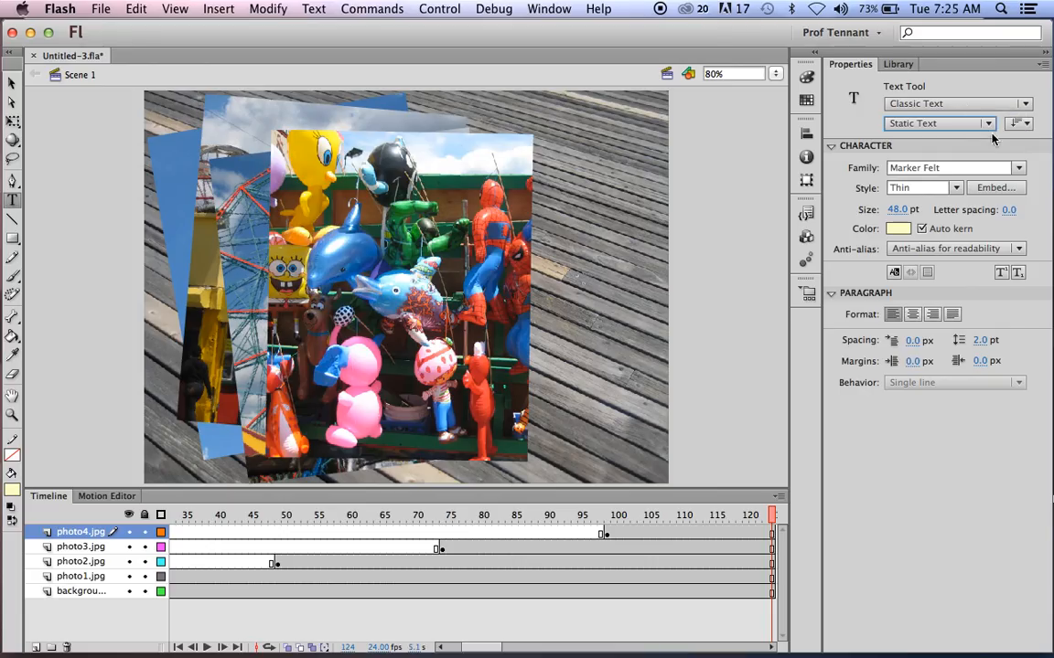
left_click(832, 147)
left_click(834, 151)
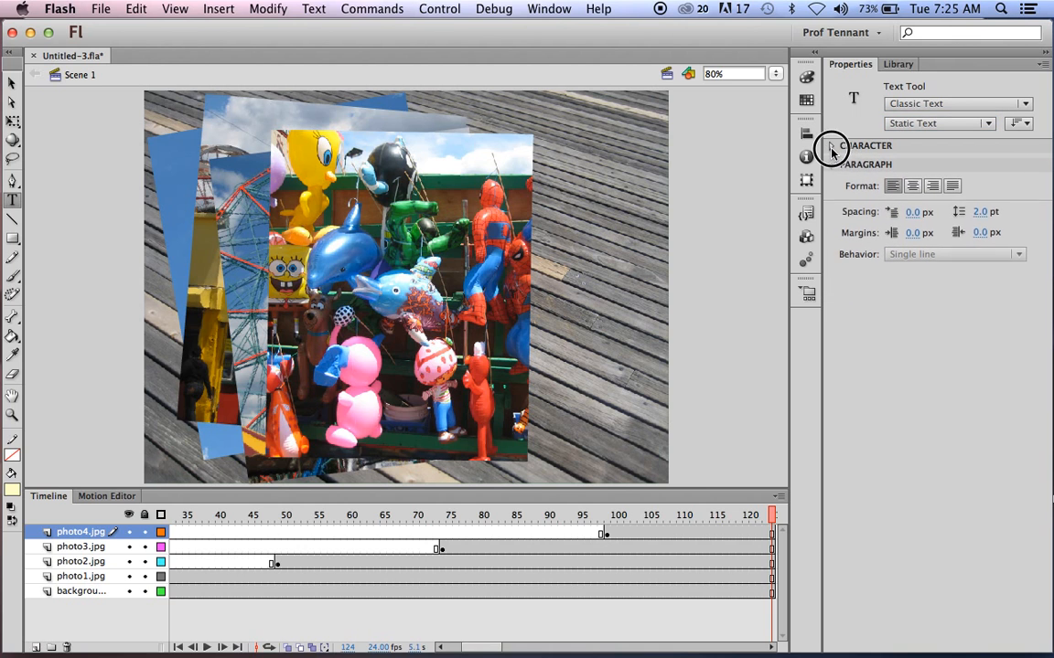
left_click(831, 293)
left_click(831, 294)
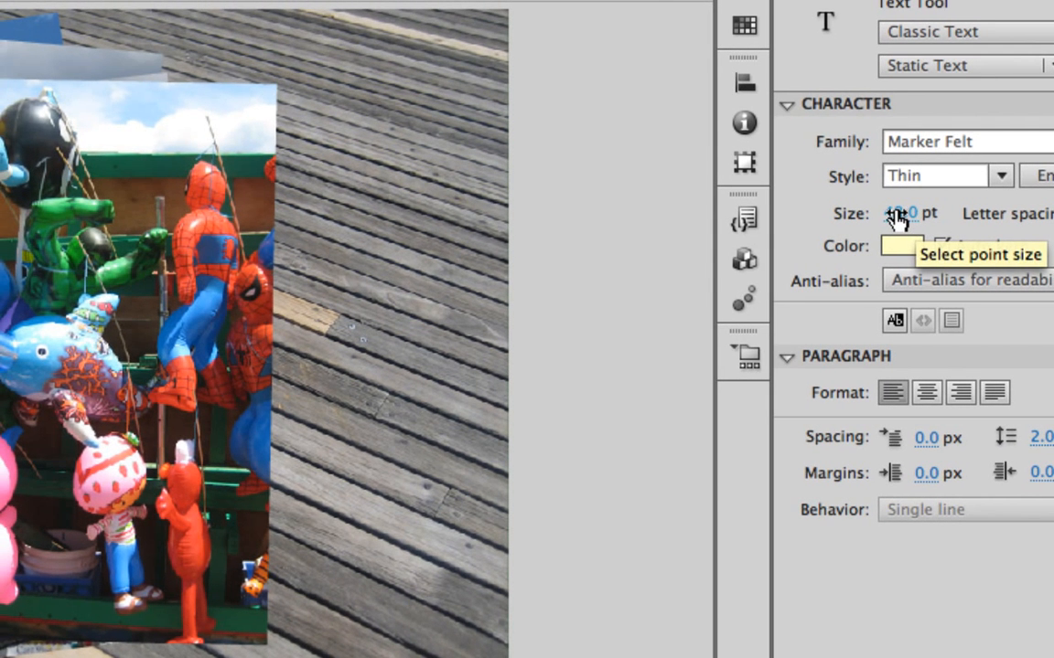
mouse_move(901, 218)
left_mouse_down()
mouse_move(877, 209)
mouse_move(900, 217)
left_mouse_up()
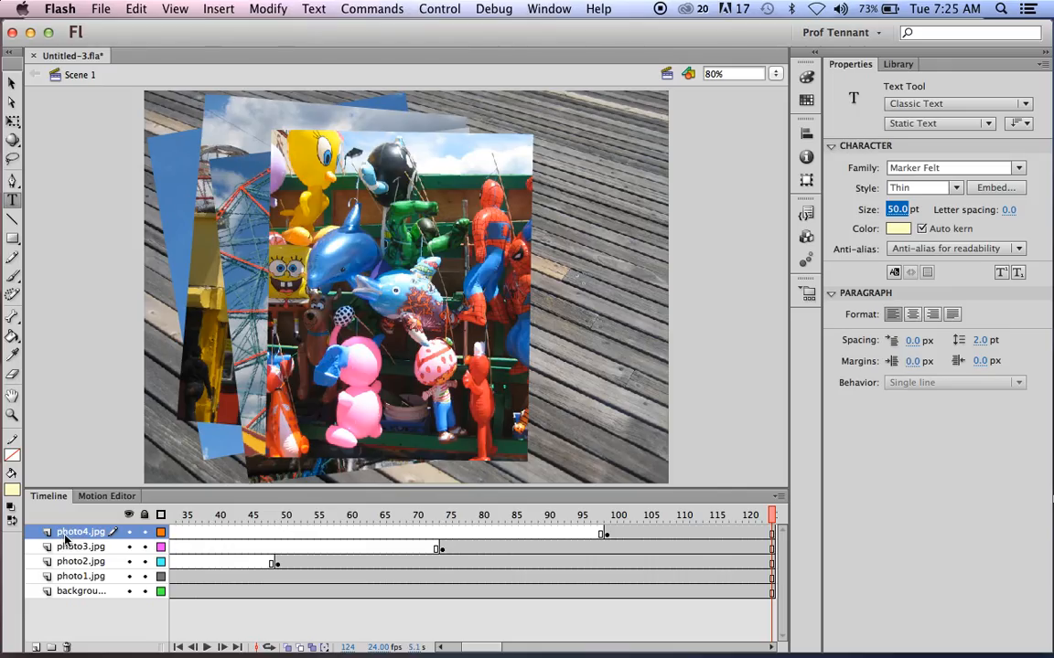
Add Layer 8 above photo4.jpg and insert a blank keyframe at its frame 124.
left_click(35, 649)
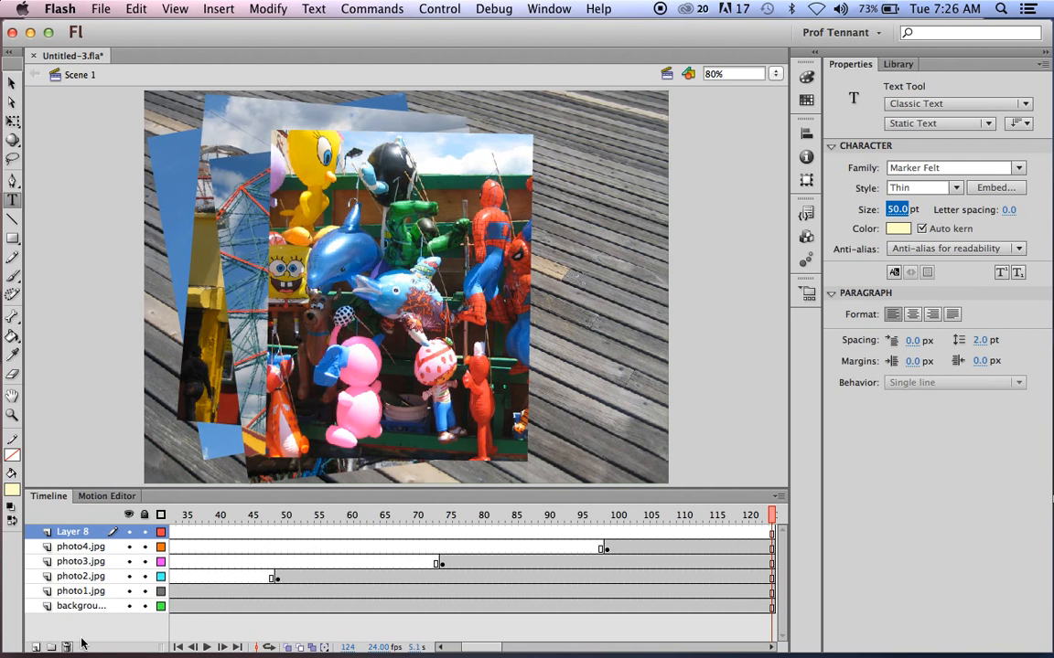
left_click_drag(491, 649, 506, 646)
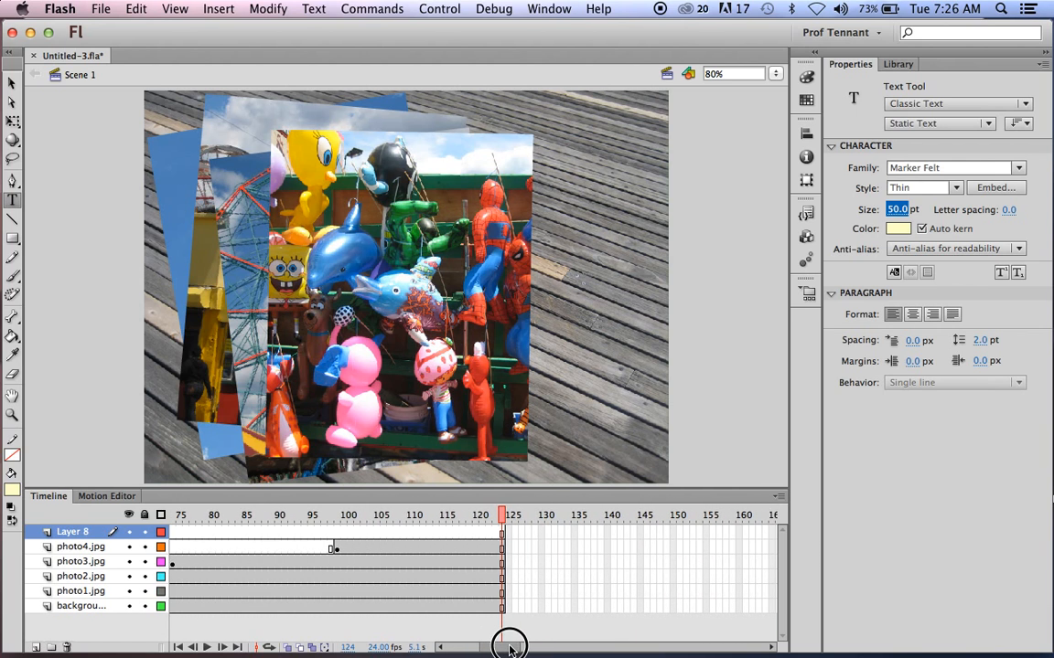
left_click(502, 534)
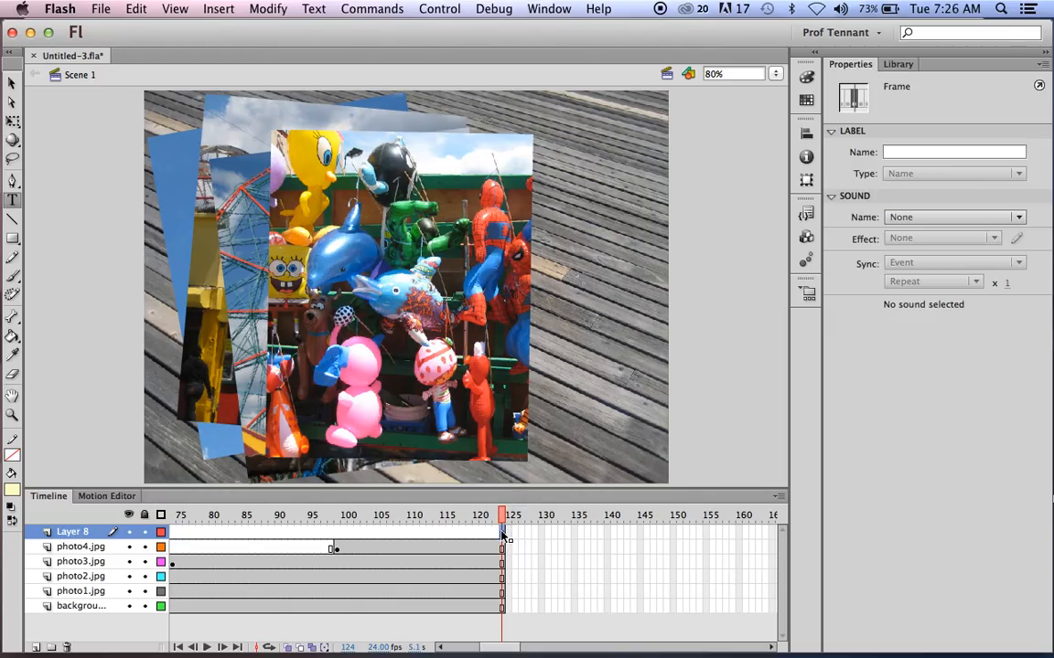
right_click(502, 534)
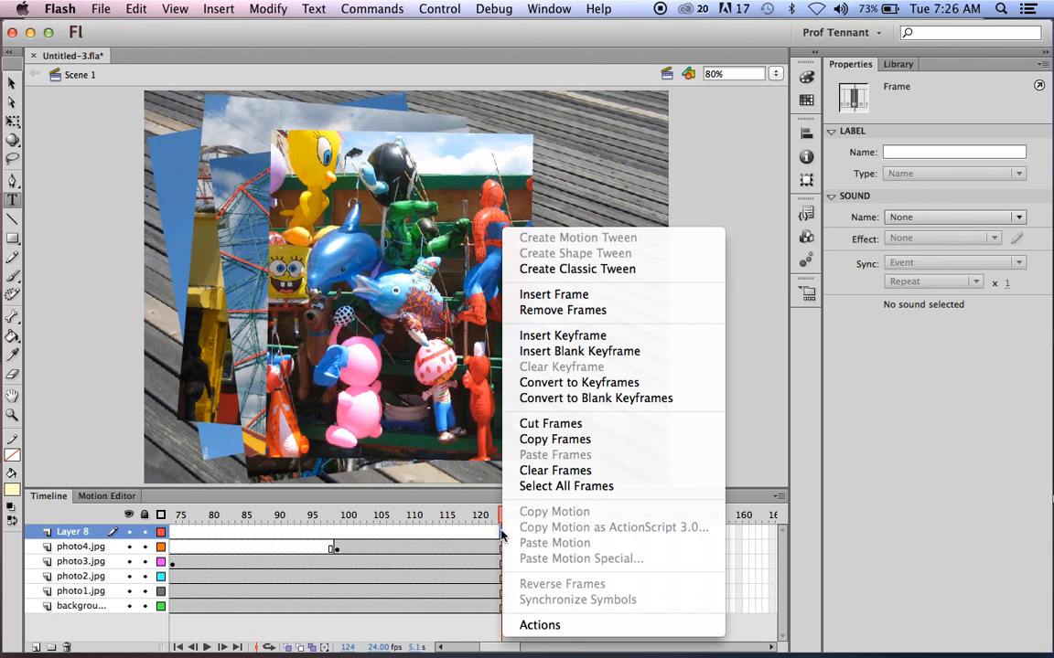
left_click(538, 337)
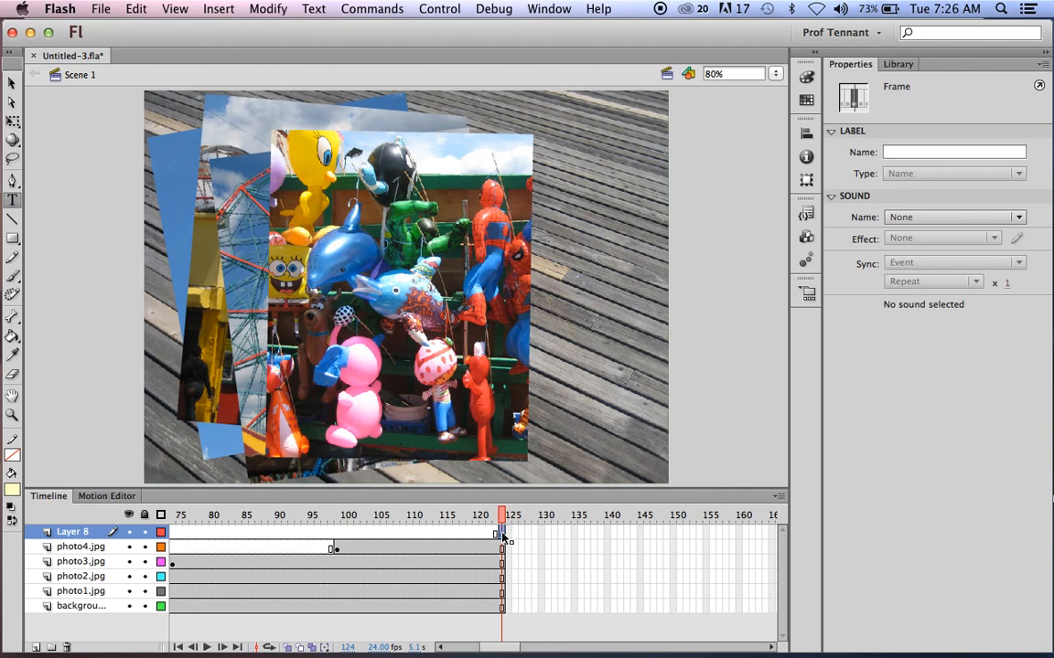
left_click_drag(499, 646, 432, 639)
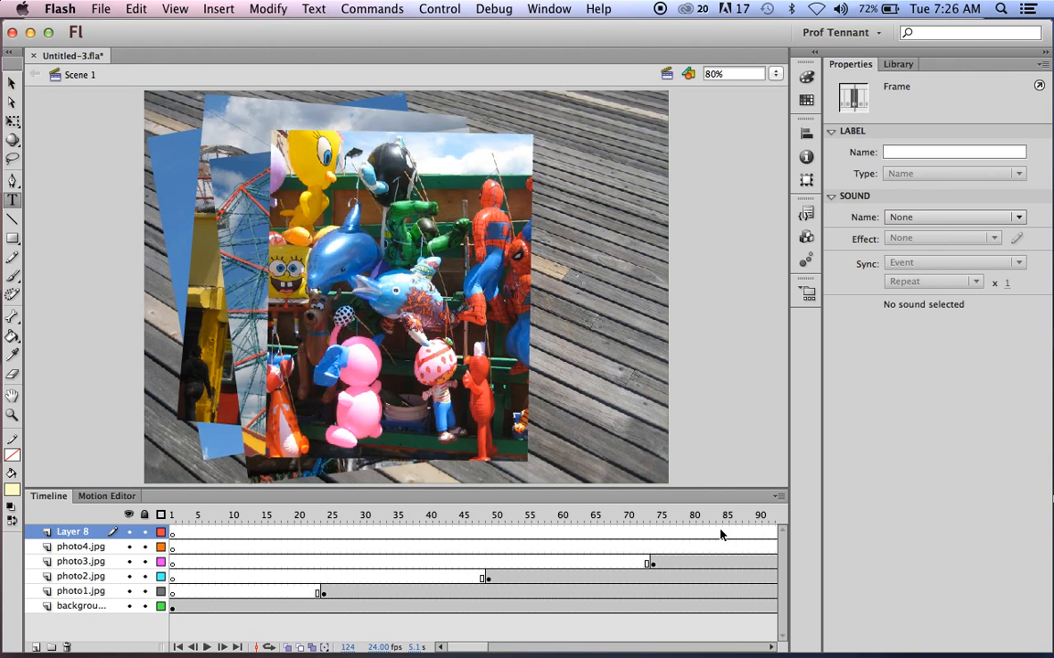
left_click_drag(476, 649, 507, 648)
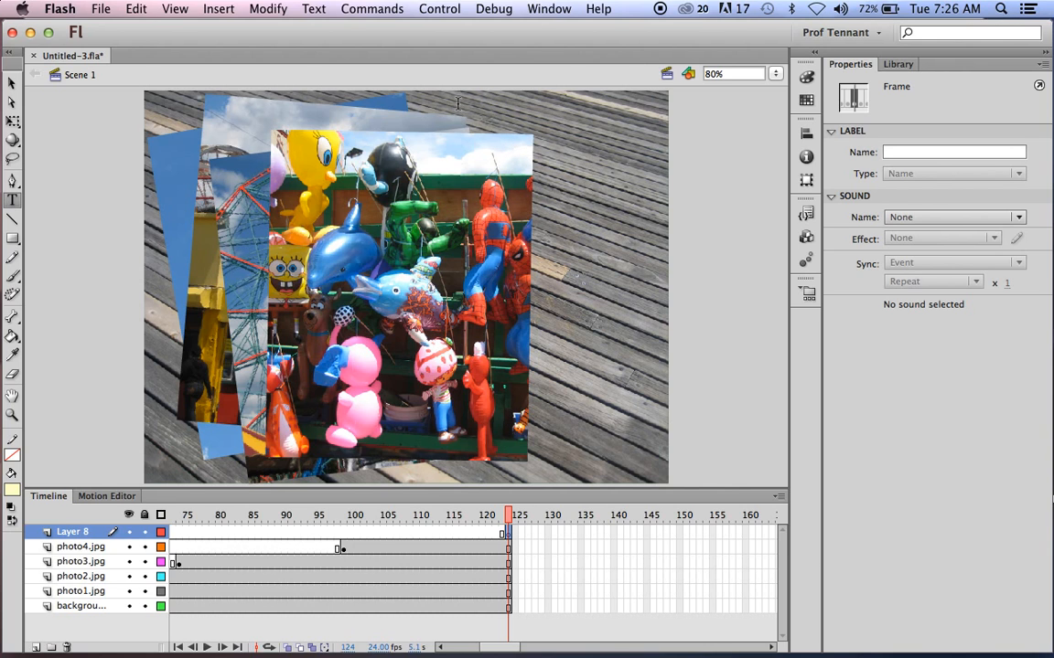
Draw a 332.45 × 56 text box at the top of the stage in Marker Felt Thin 48 pt.
mouse_move(457, 103)
left_mouse_down()
mouse_move(576, 165)
mouse_move(662, 349)
left_mouse_up()
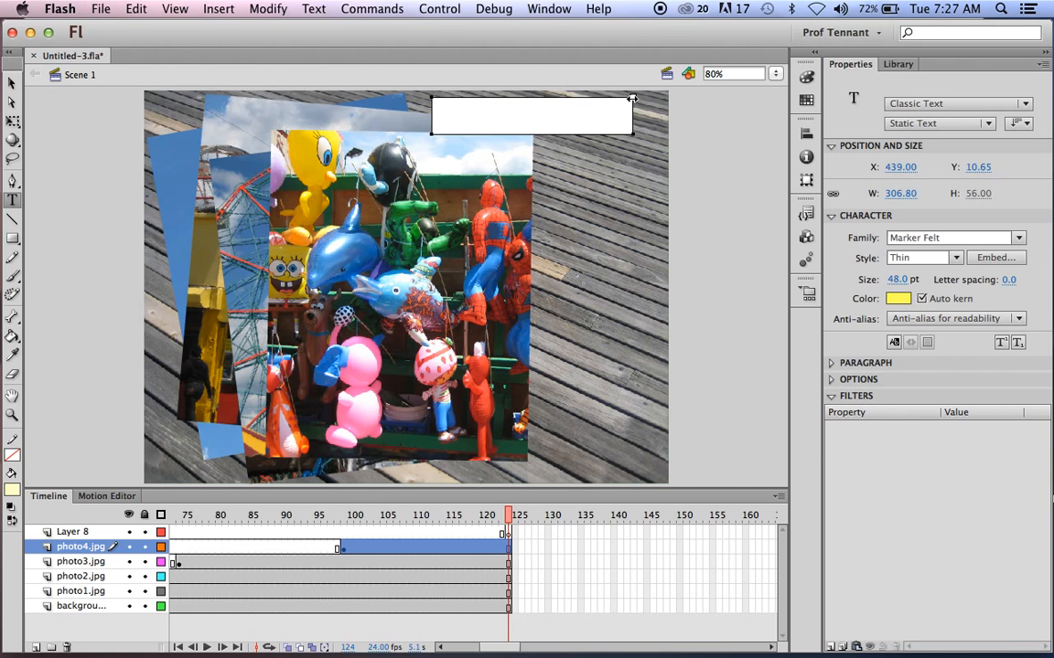
left_click_drag(635, 98, 650, 98)
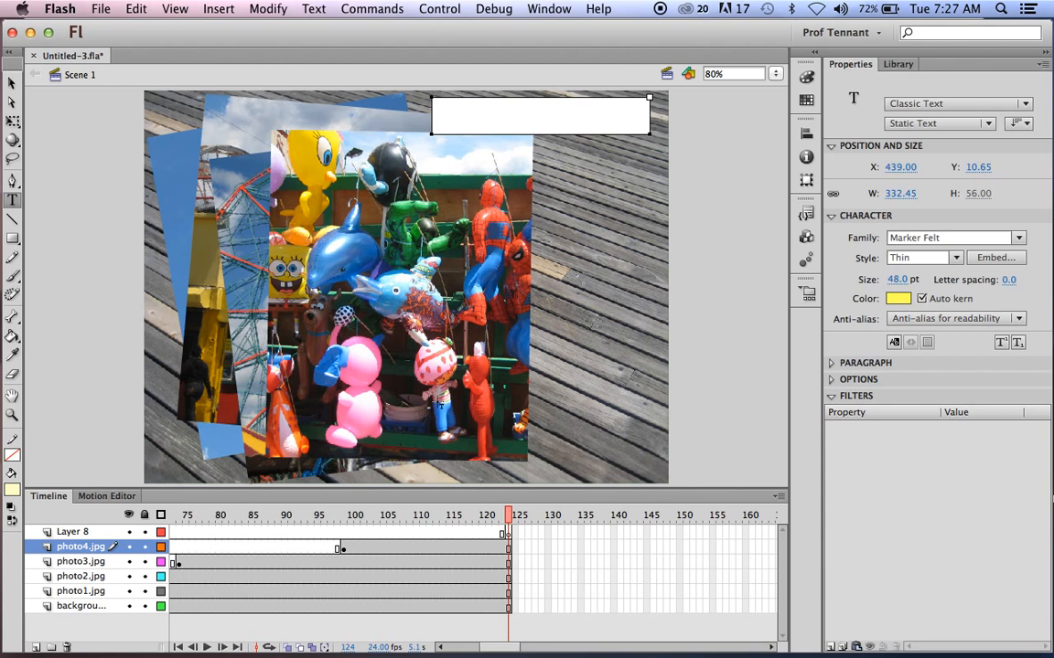
left_click(462, 120)
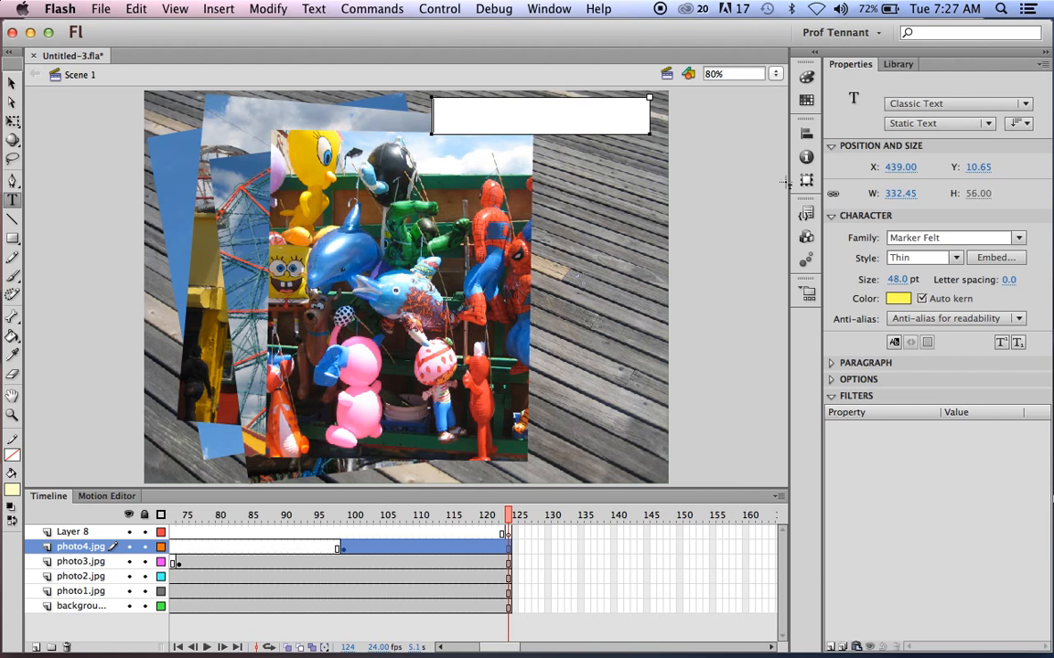
left_click(1017, 239)
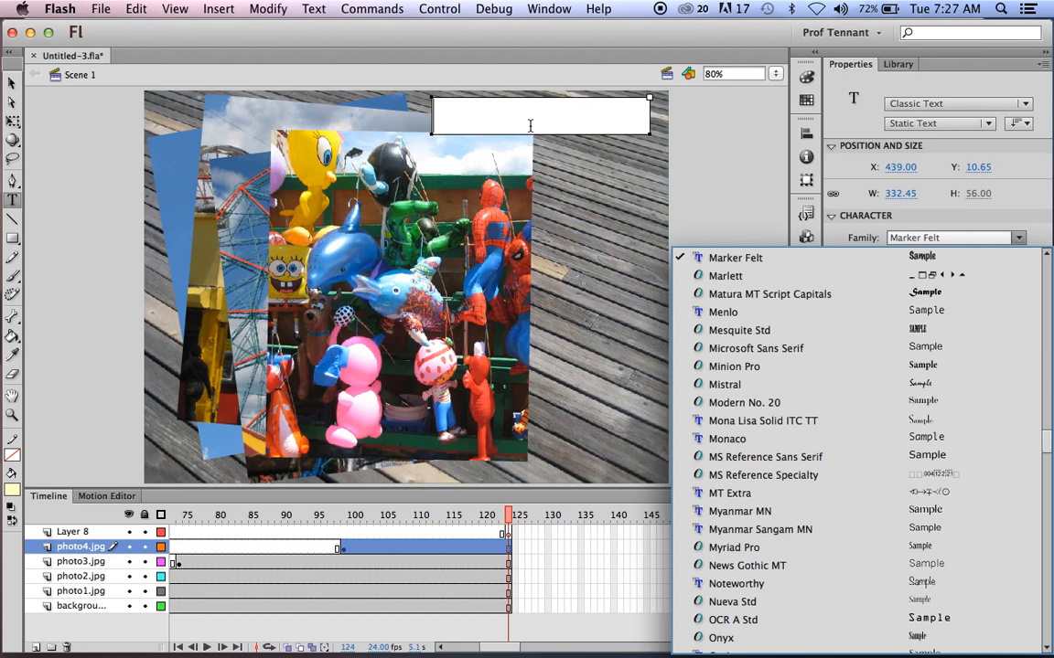
left_click(450, 118)
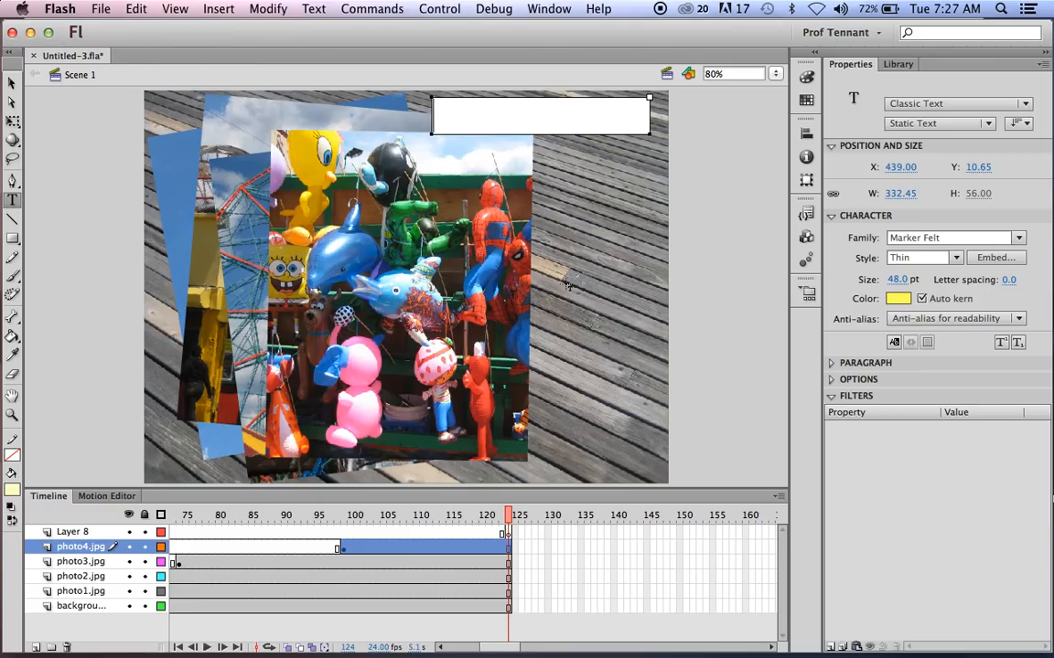
Type 'Welcome to Coney Island! Wish you were here!' into the text box, correcting typos.
type("Welc")
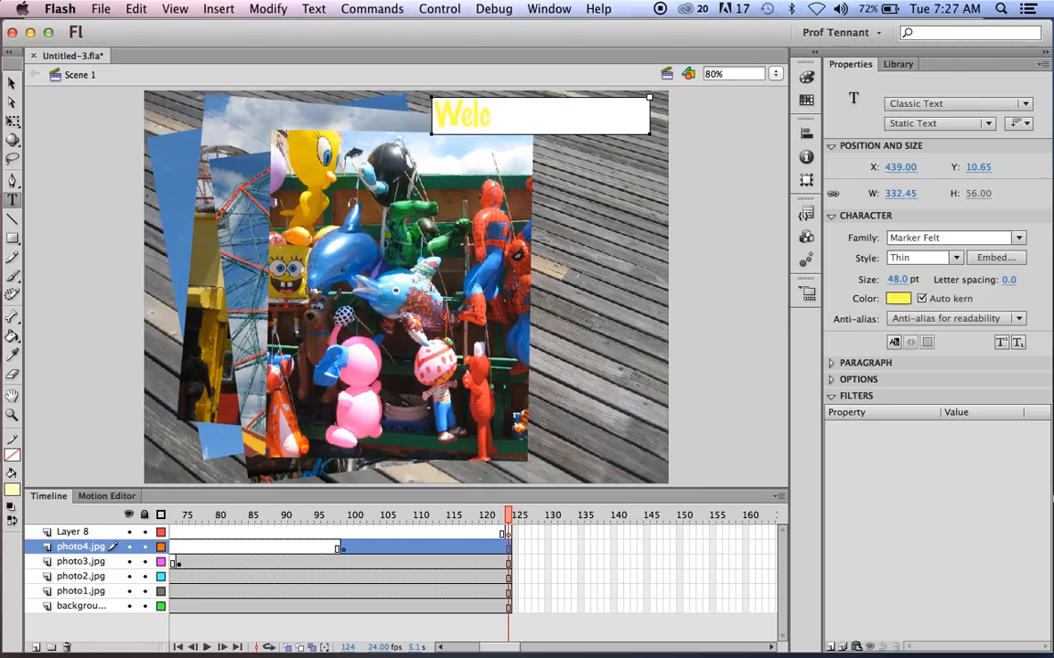
type("ome to")
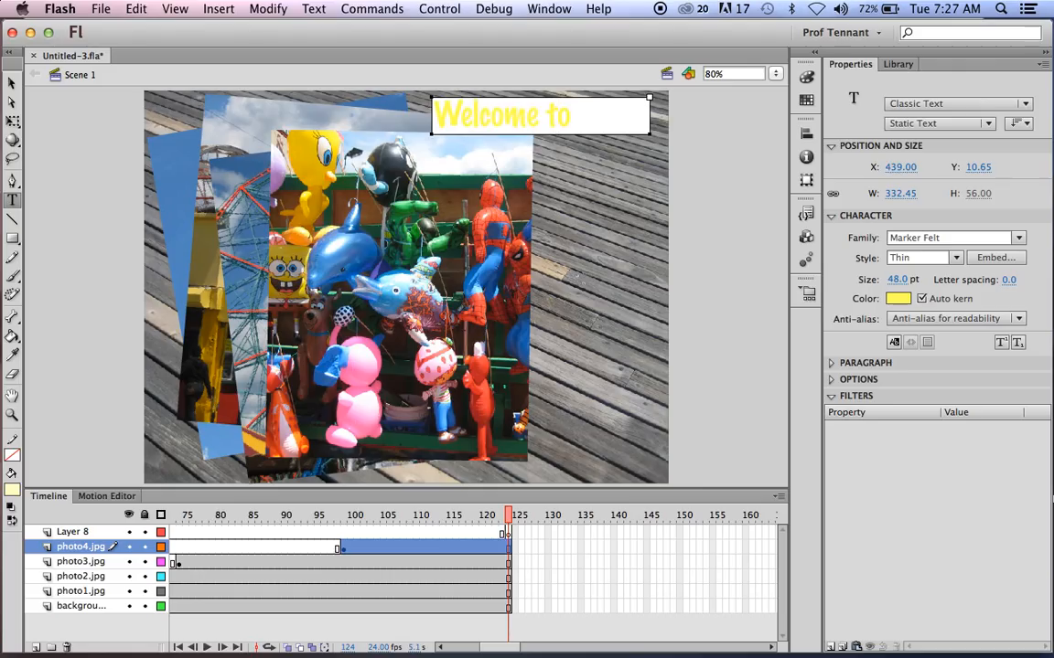
type(" Cony")
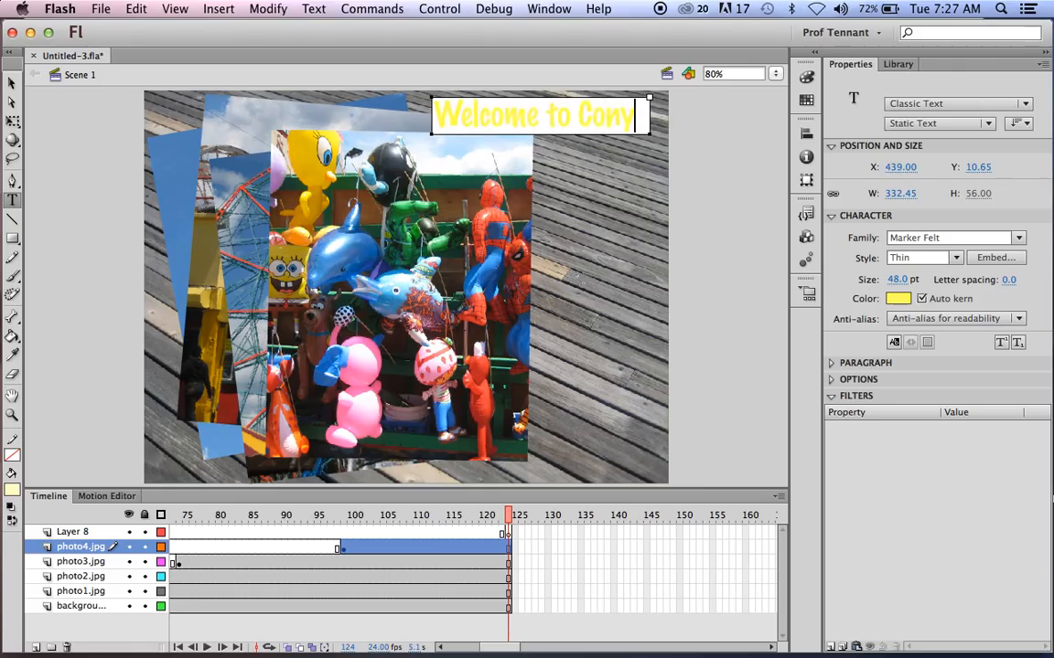
key("BackSpace")
type("ey Island")
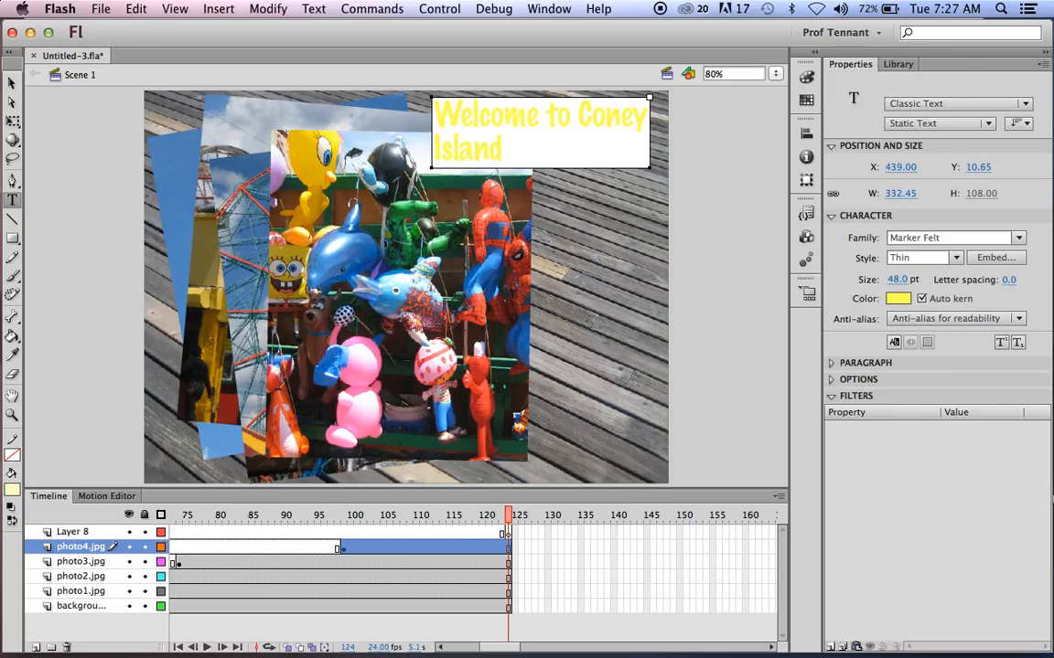
type("! Wic")
key("BackSpace")
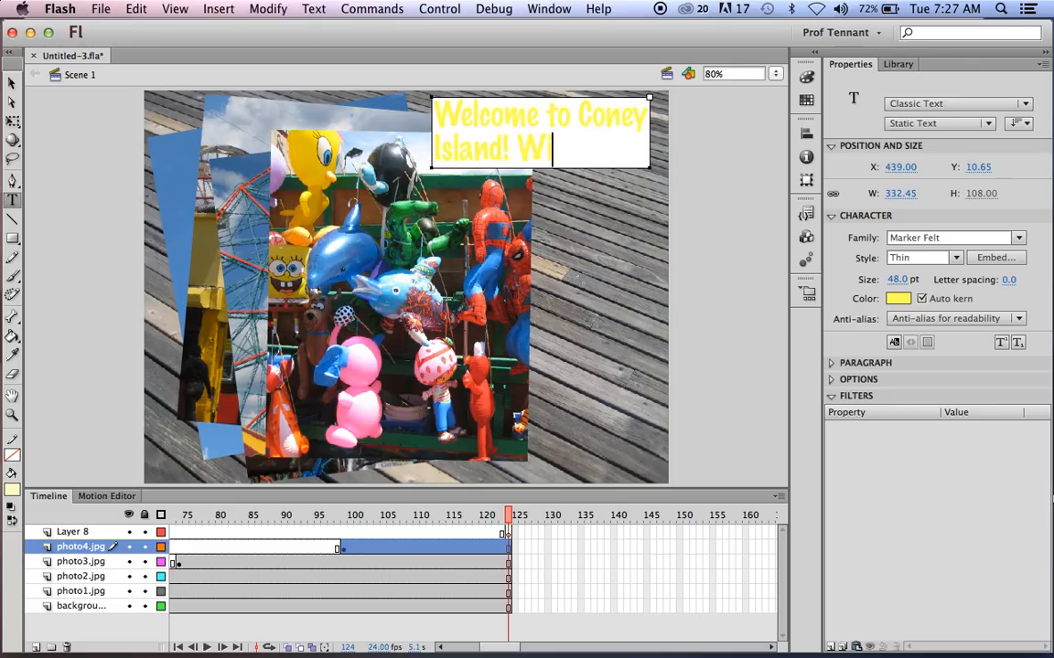
type("sh you were")
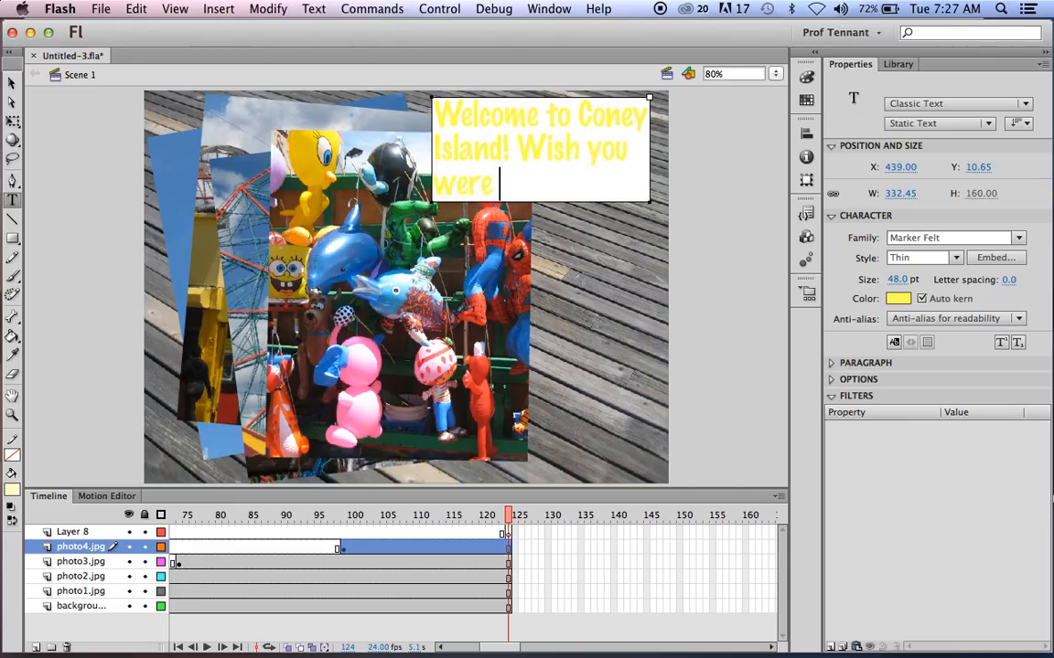
type(" hwere")
key("BackSpace")
key("BackSpace")
key("BackSpace")
key("BackSpace")
type("ere!")
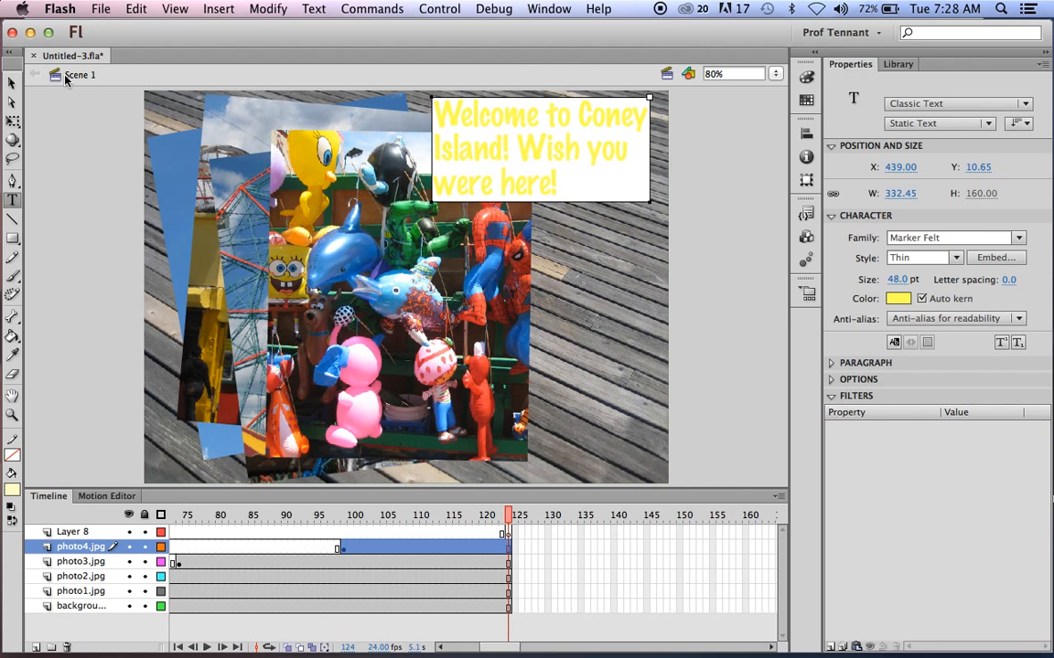
Move the welcome text box onto the boardwalk and widen it to 340.20 so it wraps onto three lines.
left_click(13, 84)
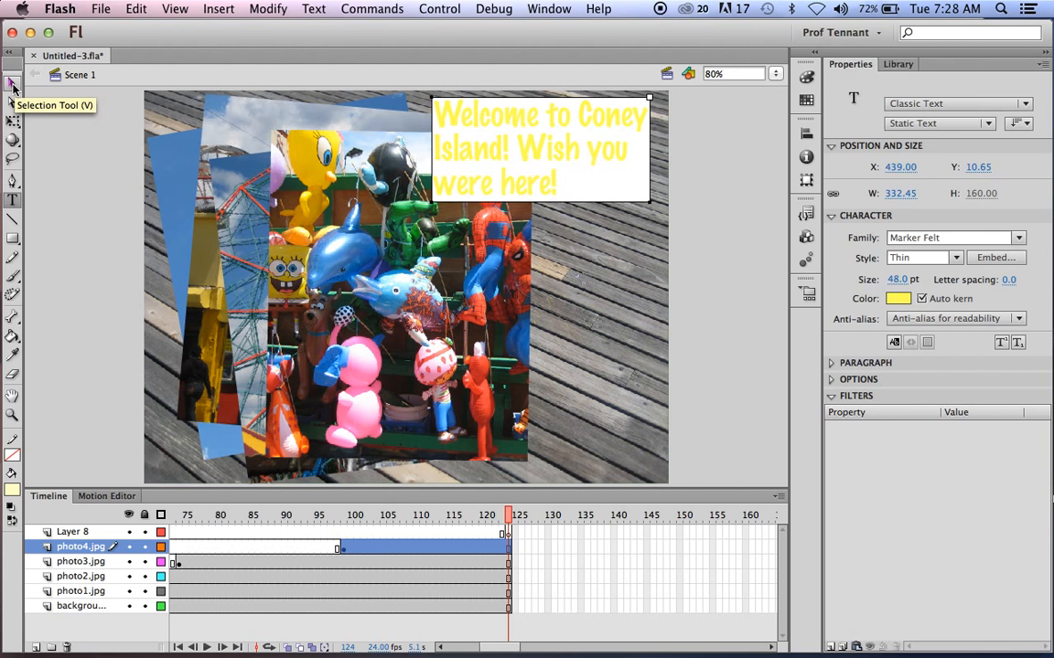
left_click(13, 84)
left_click_drag(584, 125, 717, 216)
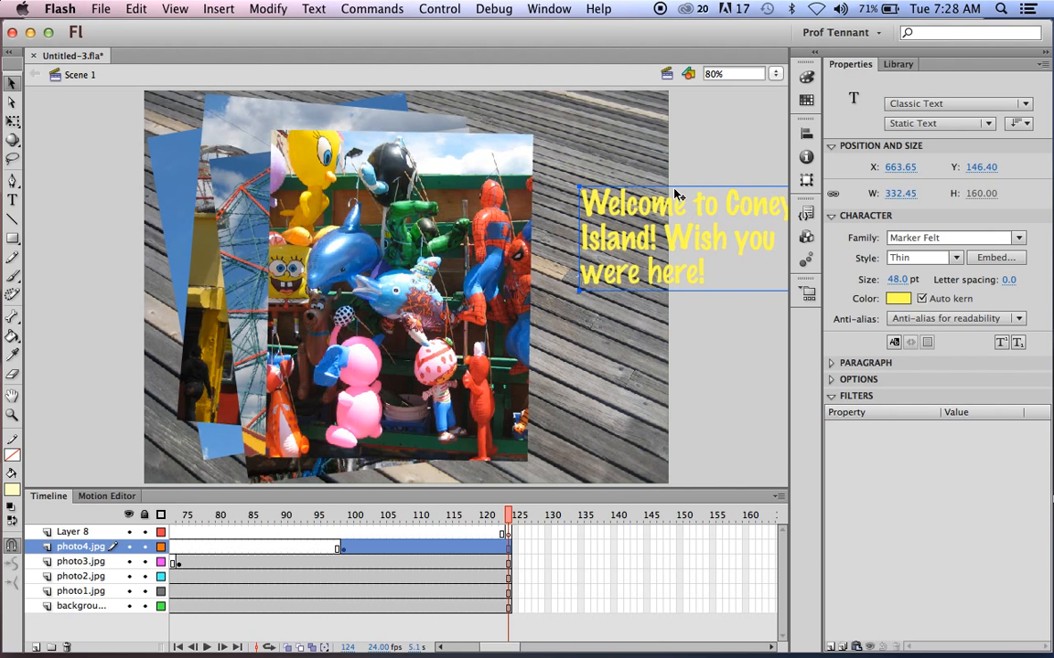
left_click_drag(675, 195, 630, 208)
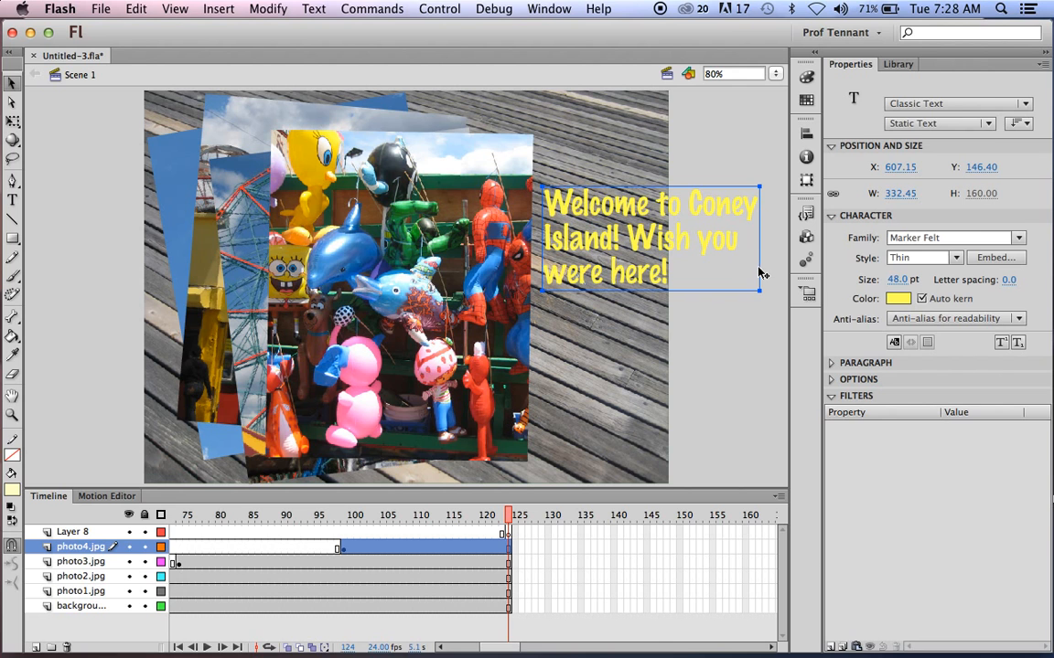
left_click_drag(760, 290, 684, 275)
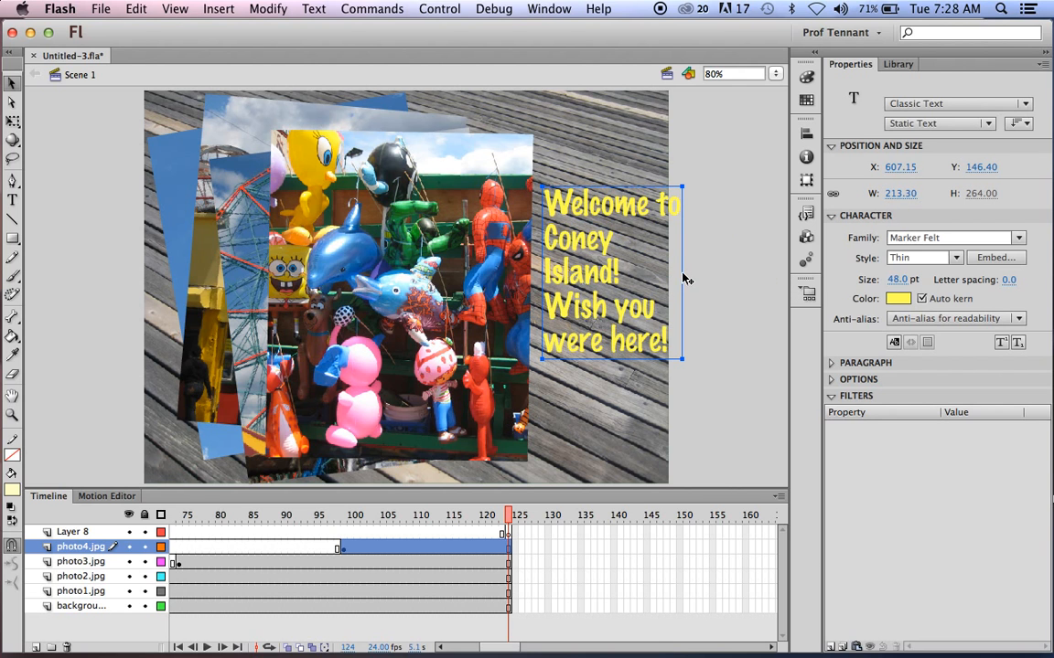
left_click_drag(683, 357, 767, 352)
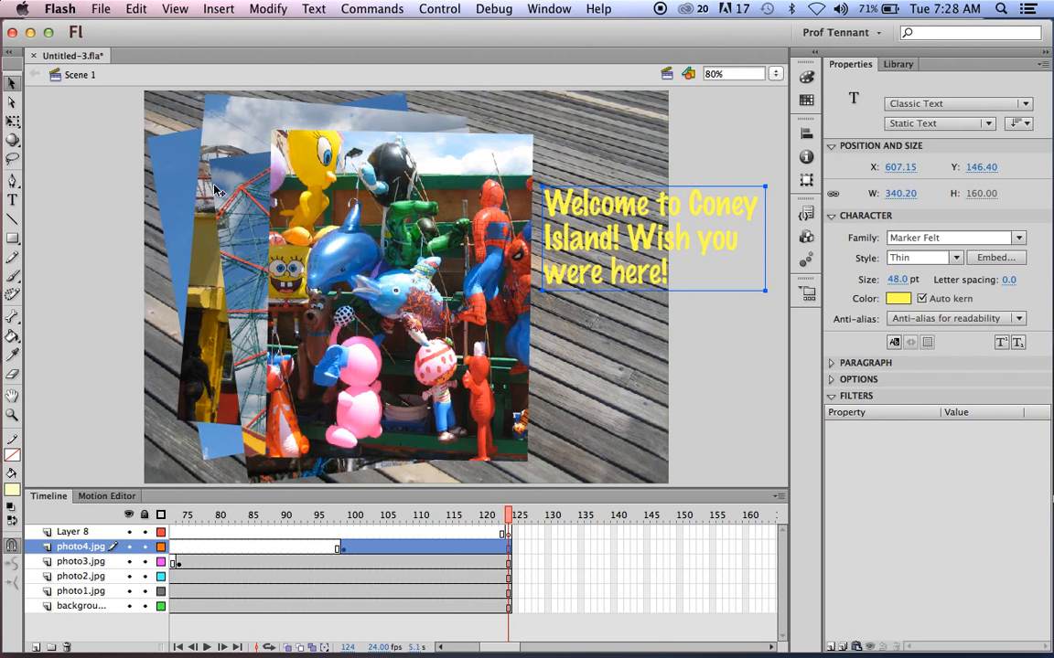
left_click_drag(762, 209, 759, 187)
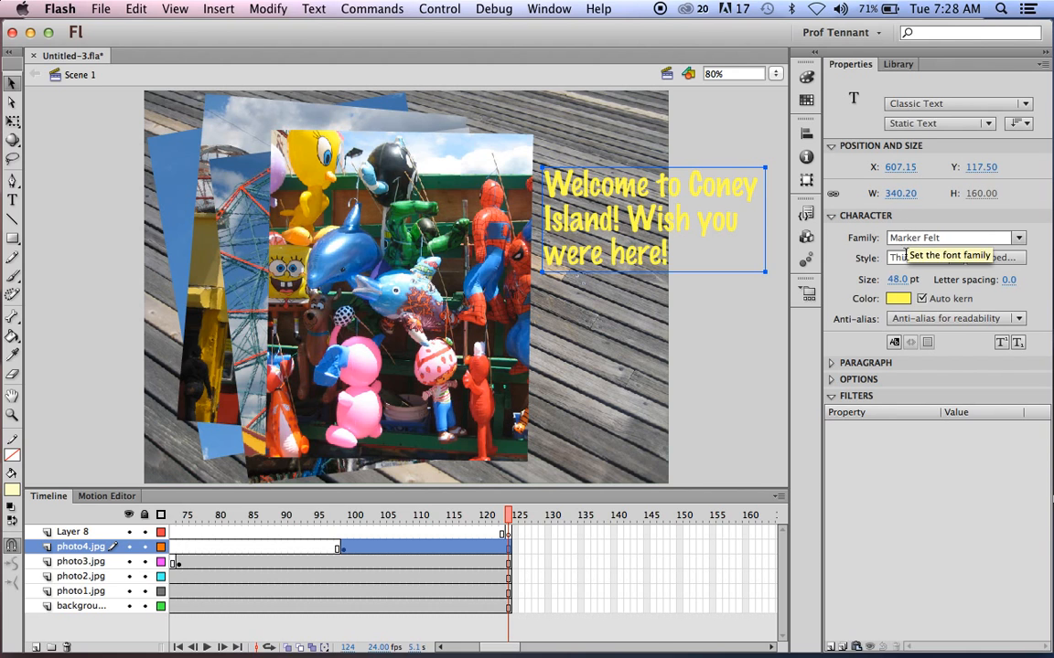
Toggle the text's link options in Properties and bring up the font style list.
left_click(830, 379)
left_click(831, 381)
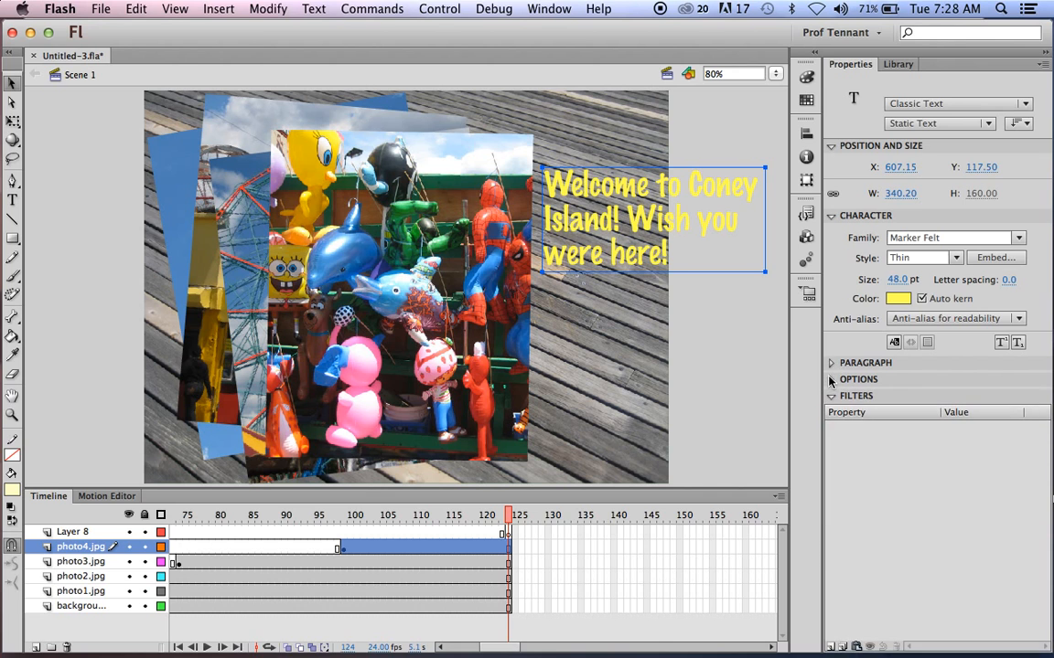
left_click(831, 381)
left_click(831, 381)
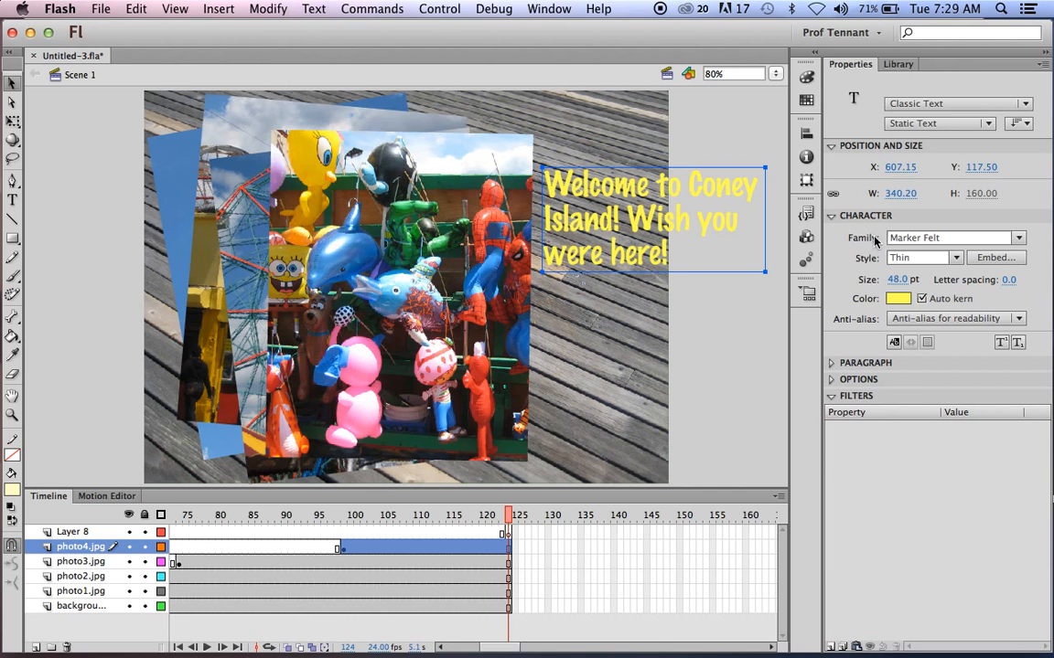
left_click(954, 258)
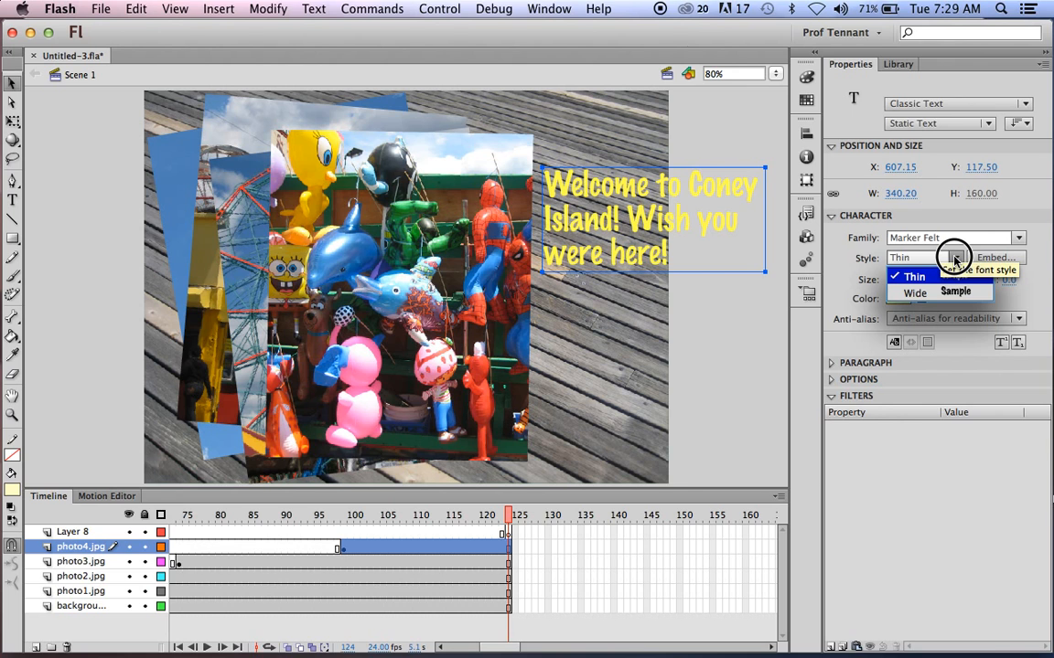
Set the welcome text to Marker Felt Wide, 64 pt, in pale yellow.
left_click(914, 293)
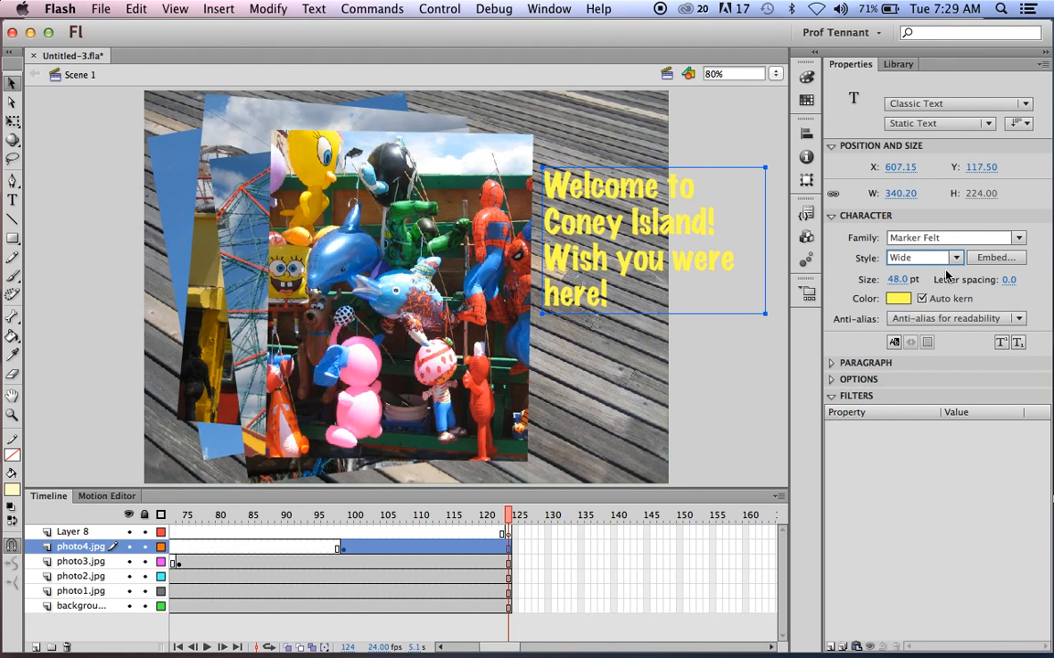
left_click(898, 299)
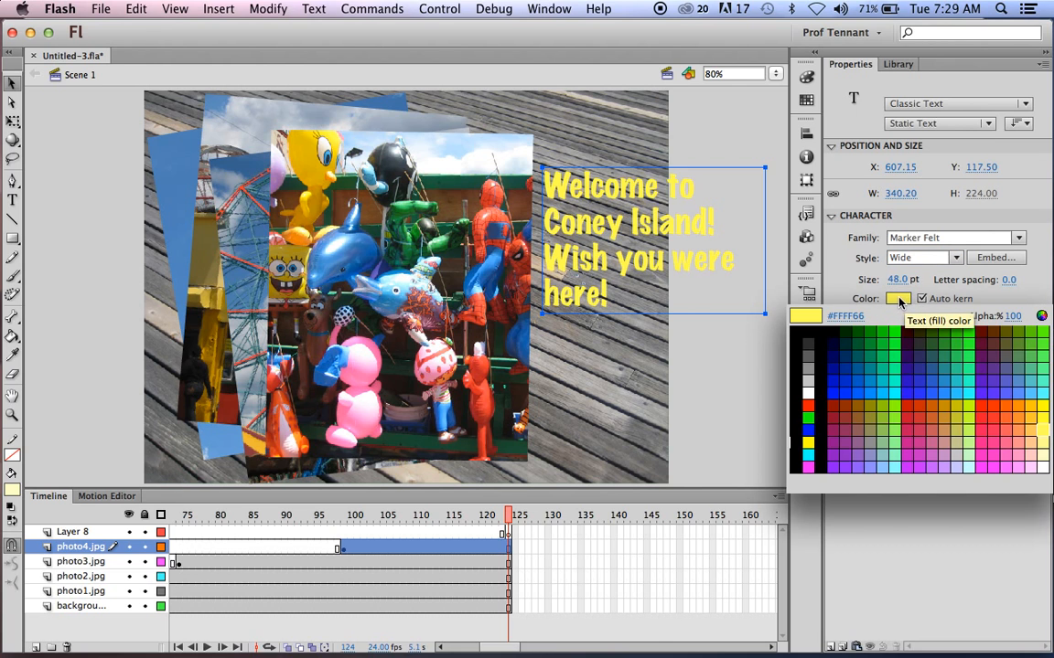
left_click(1043, 448)
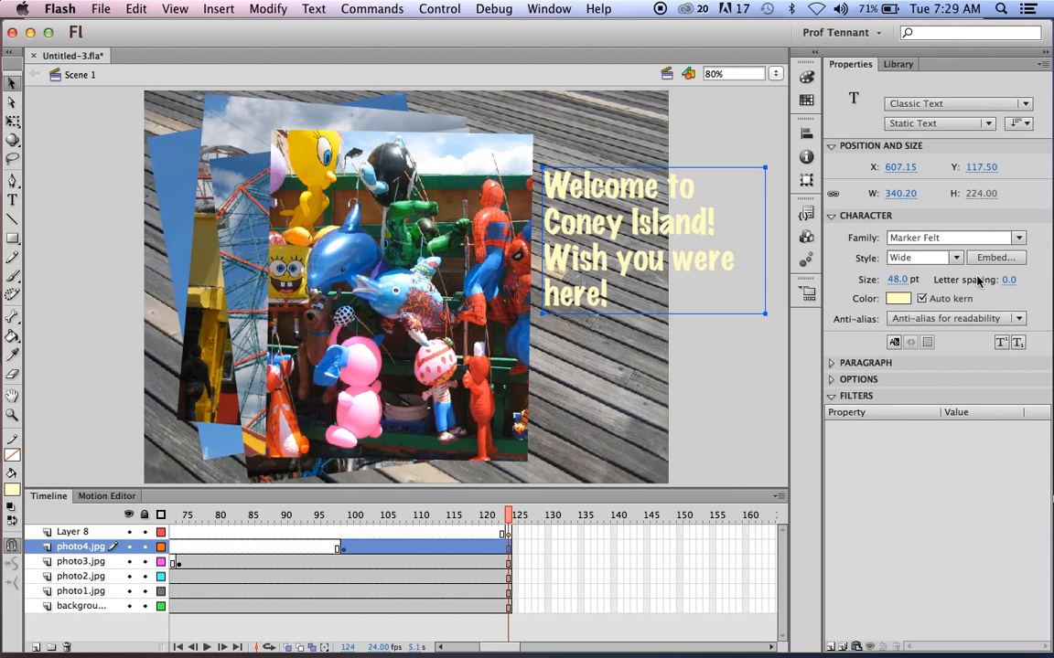
left_click(901, 280)
left_click_drag(904, 280, 915, 280)
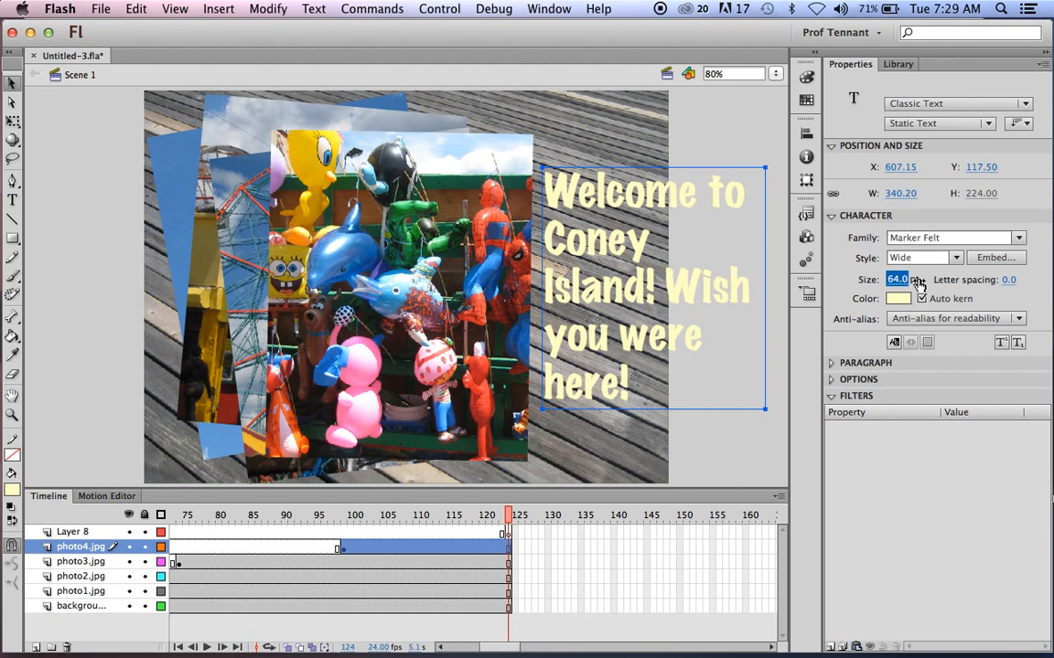
Drag the text block over the photo's right side and recolour it bright yellow.
left_click_drag(664, 195, 567, 212)
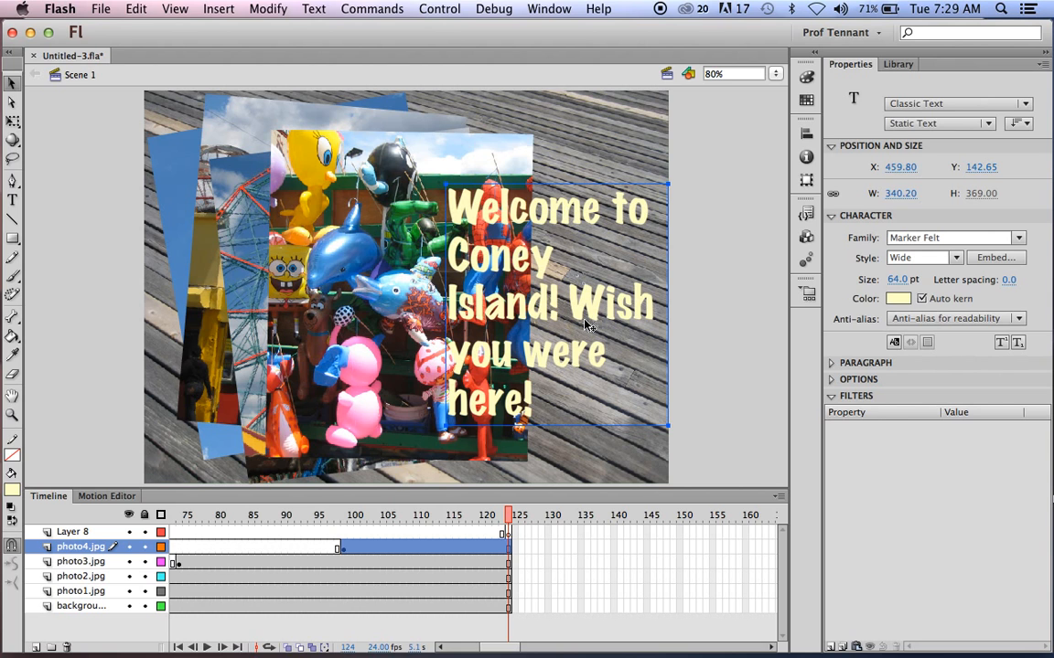
left_click_drag(585, 314, 583, 305)
left_click(898, 298)
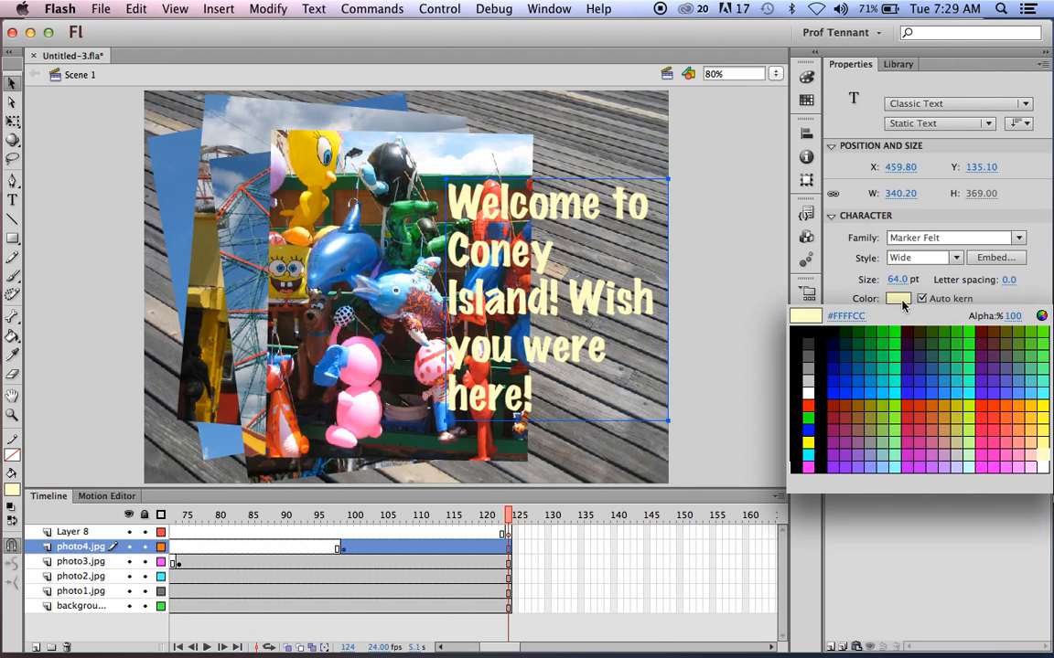
left_click(1040, 406)
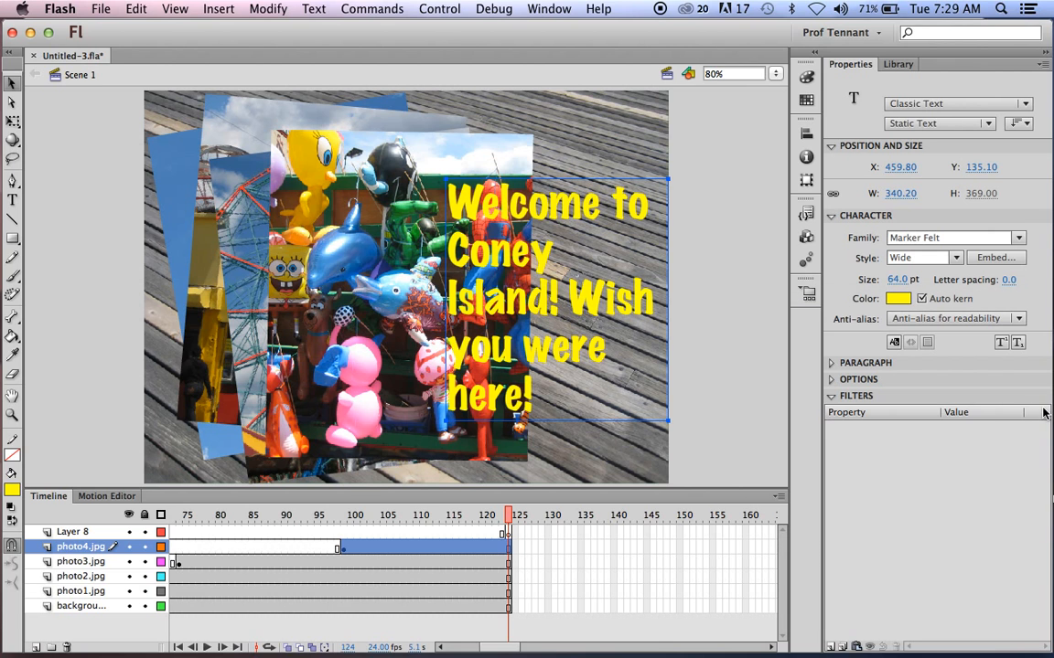
left_click(71, 139)
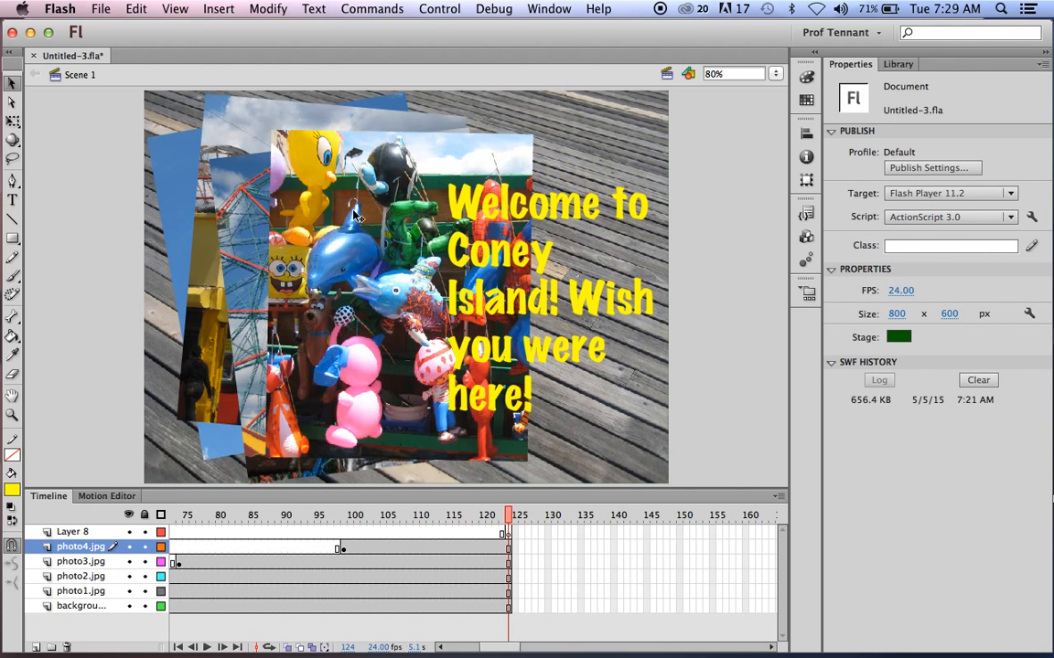
left_click(462, 193)
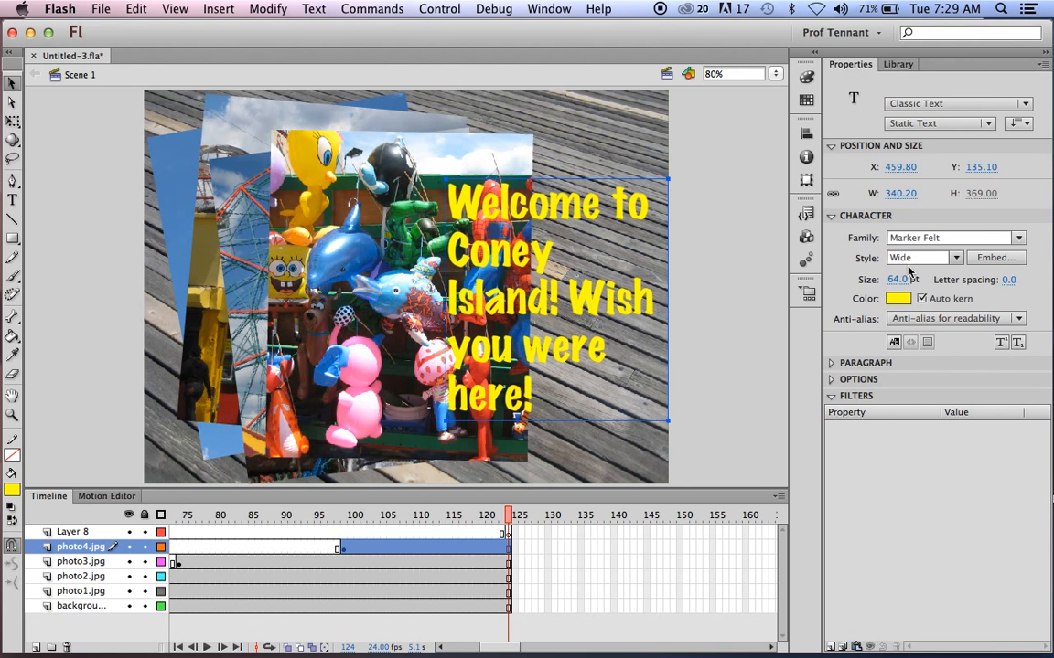
left_click_drag(899, 284, 906, 280)
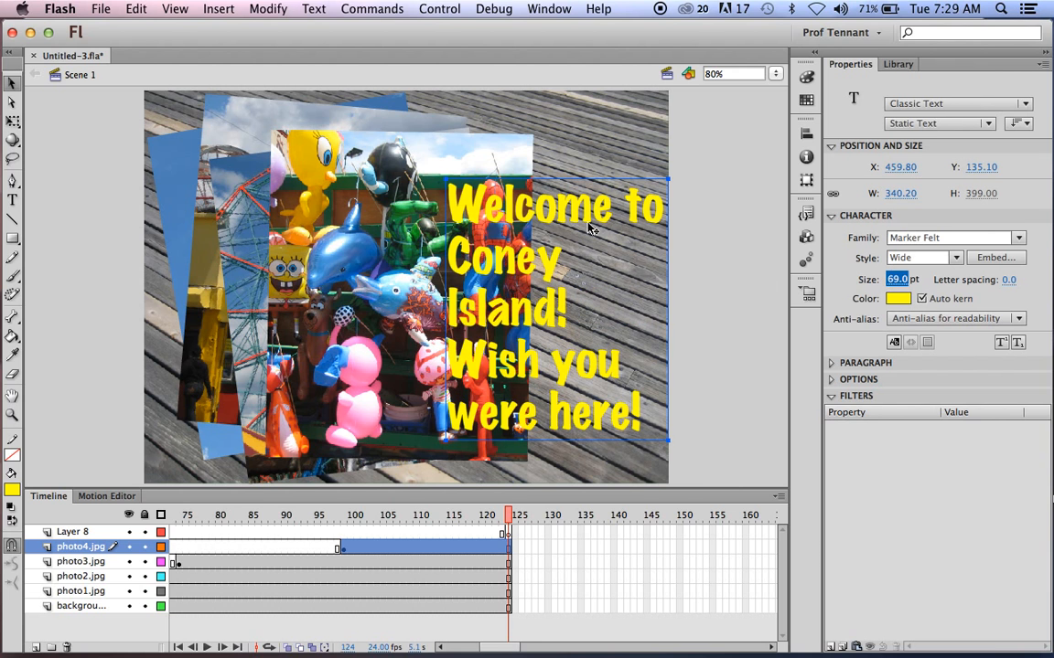
left_click_drag(644, 209, 631, 192)
left_click_drag(588, 345, 598, 353)
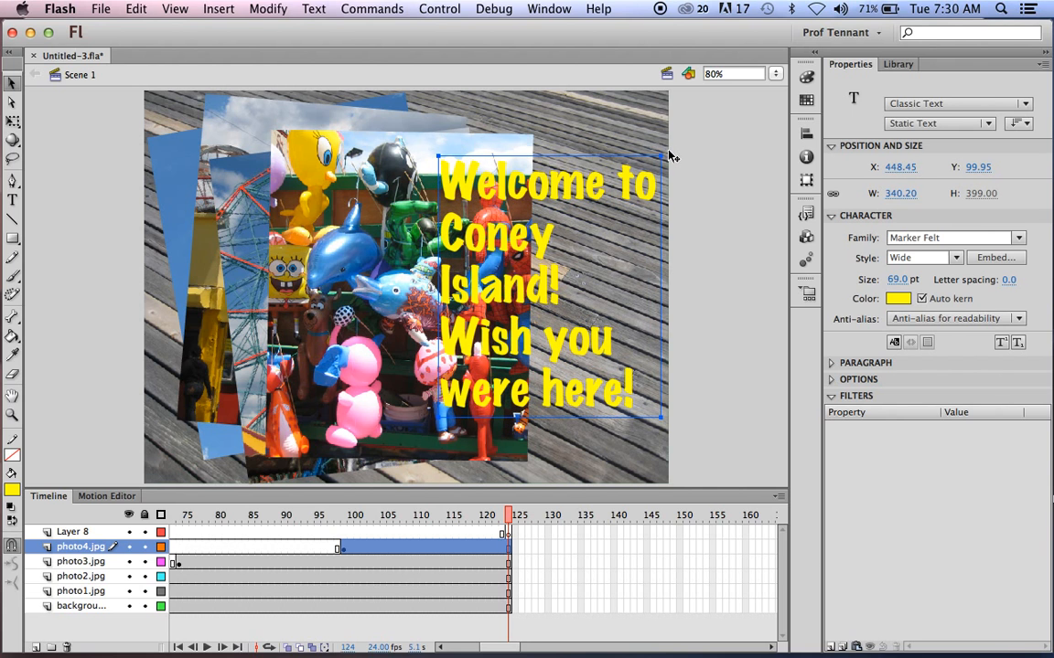
left_click(684, 158)
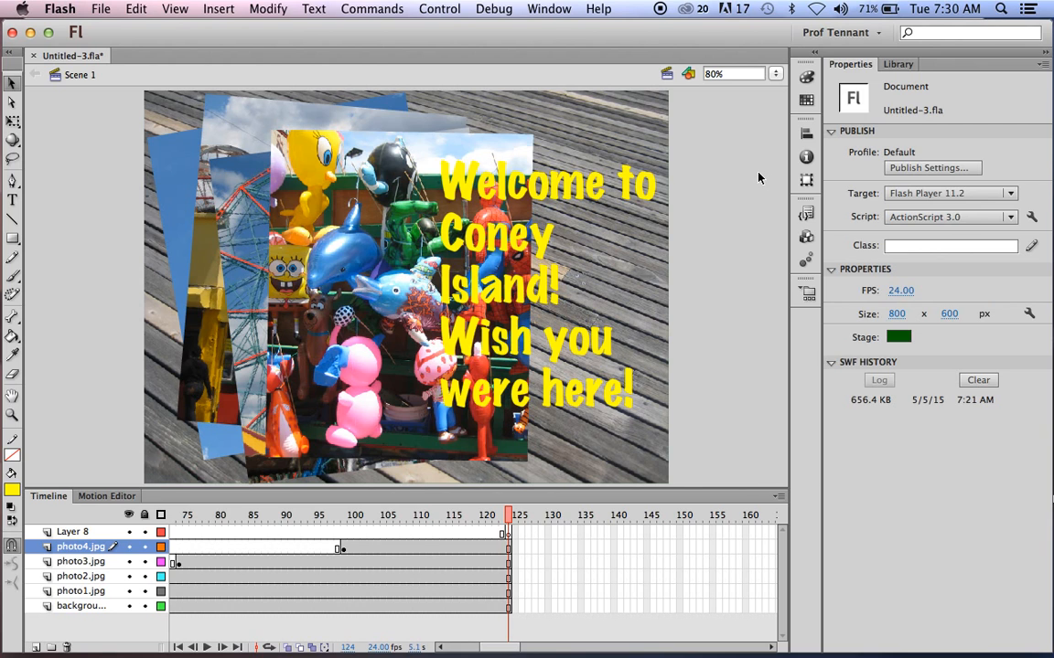
left_click(505, 535)
left_click(508, 533)
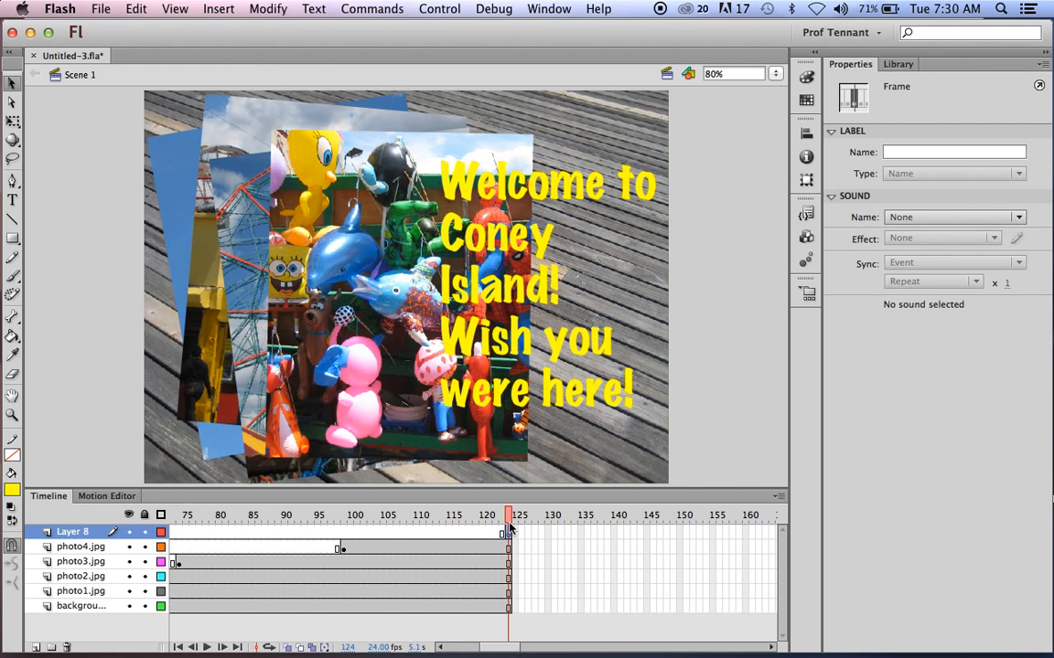
mouse_move(487, 646)
left_mouse_down()
mouse_move(431, 643)
mouse_move(502, 644)
mouse_move(488, 645)
left_mouse_up()
left_click(503, 362)
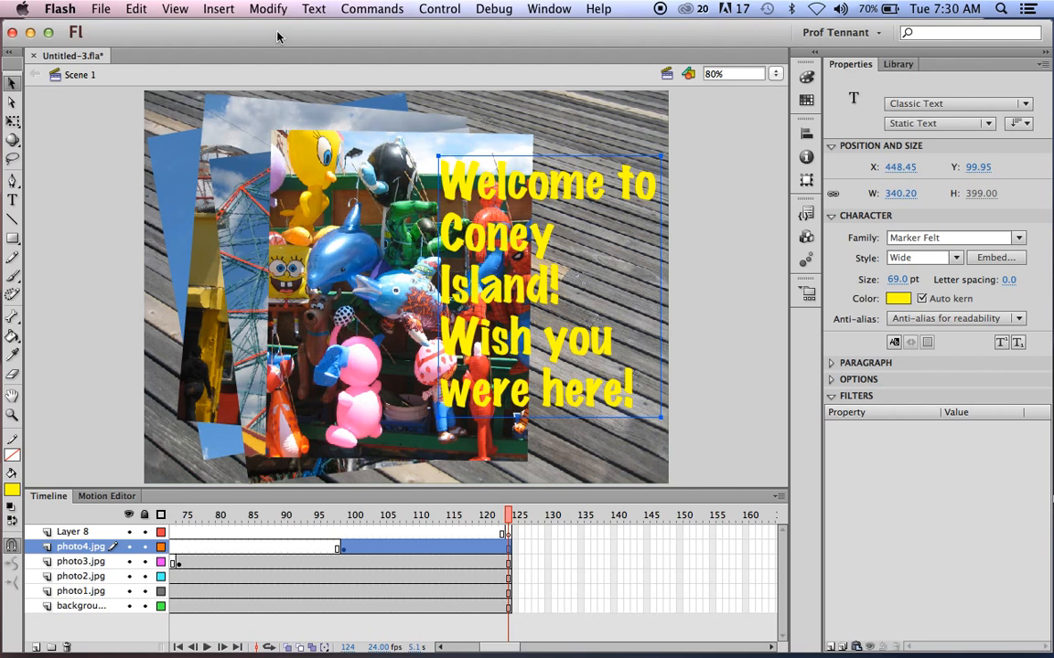
Cut the welcome text from photo4.jpg and paste it in place on Layer 8 at frame 124.
left_click(135, 11)
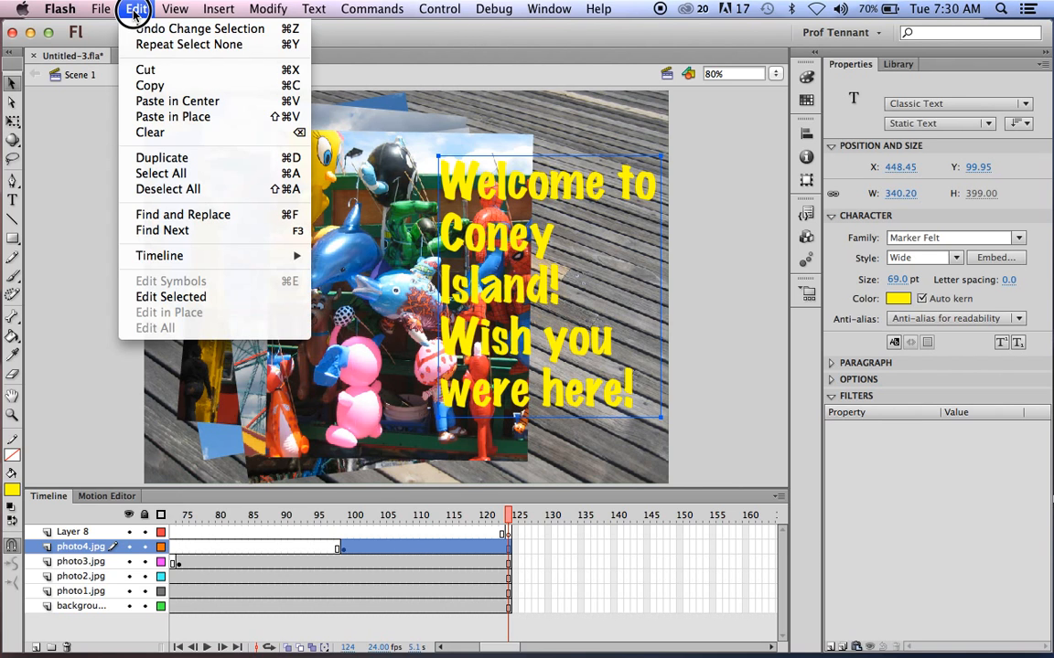
left_click(140, 71)
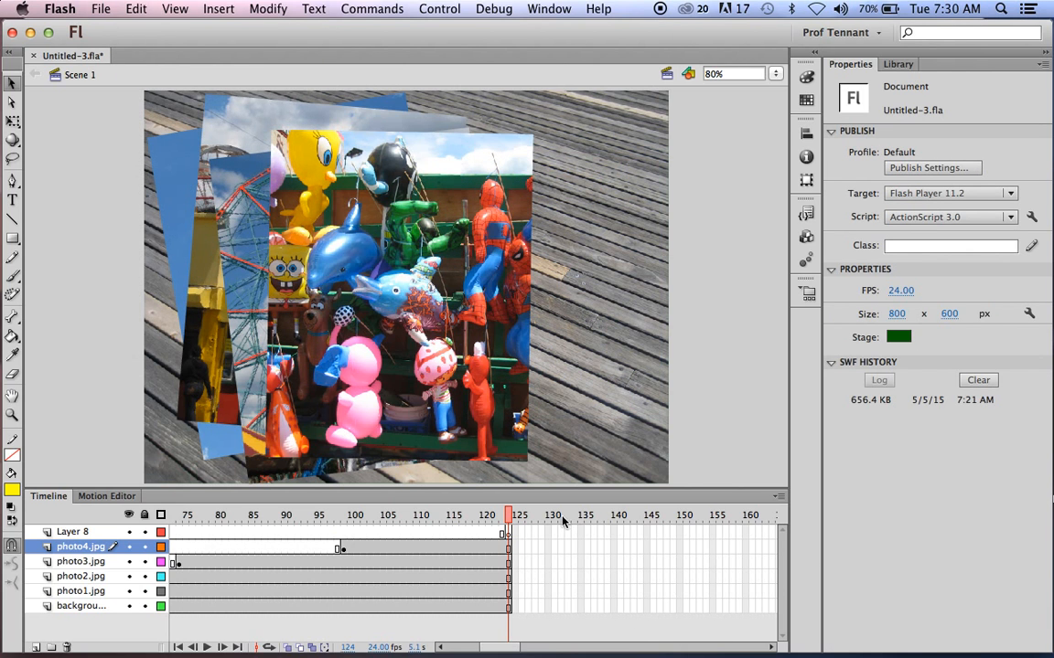
left_click(509, 536)
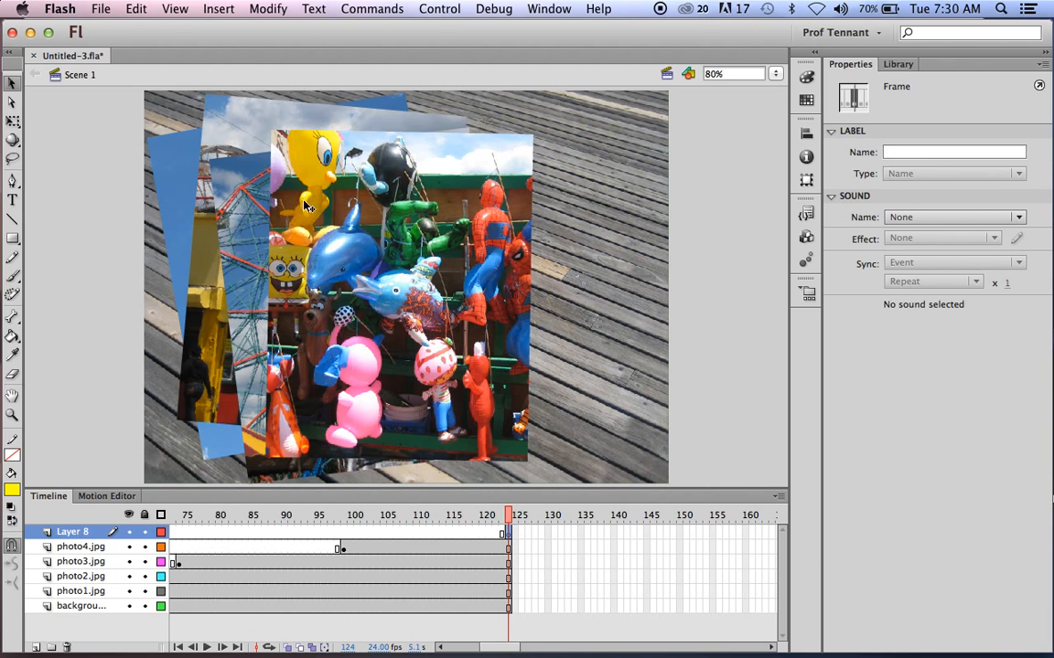
left_click(135, 11)
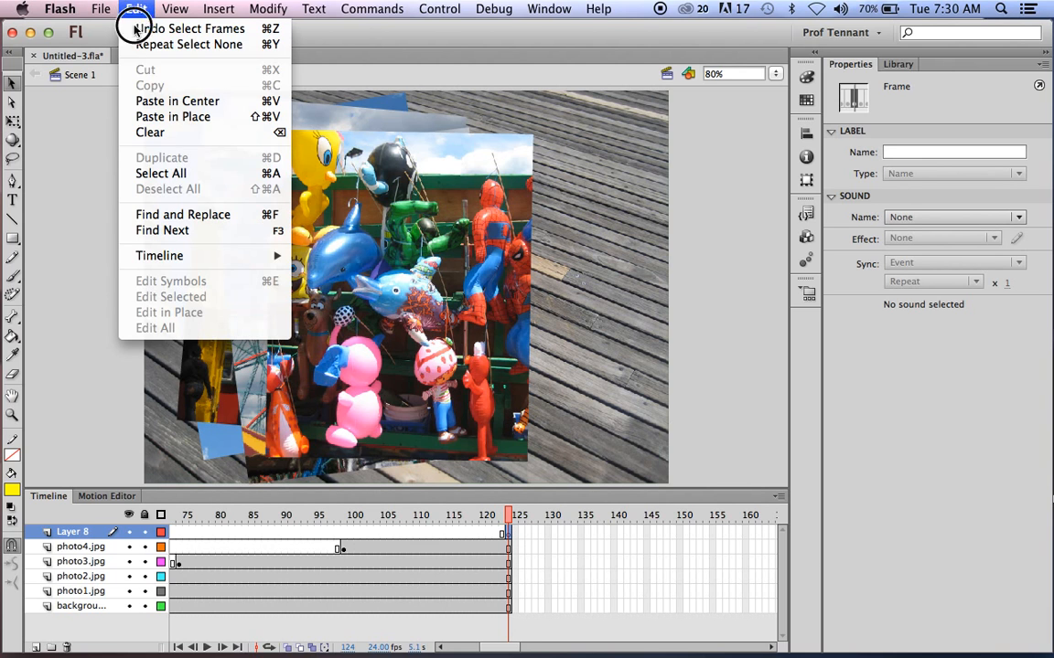
left_click(148, 117)
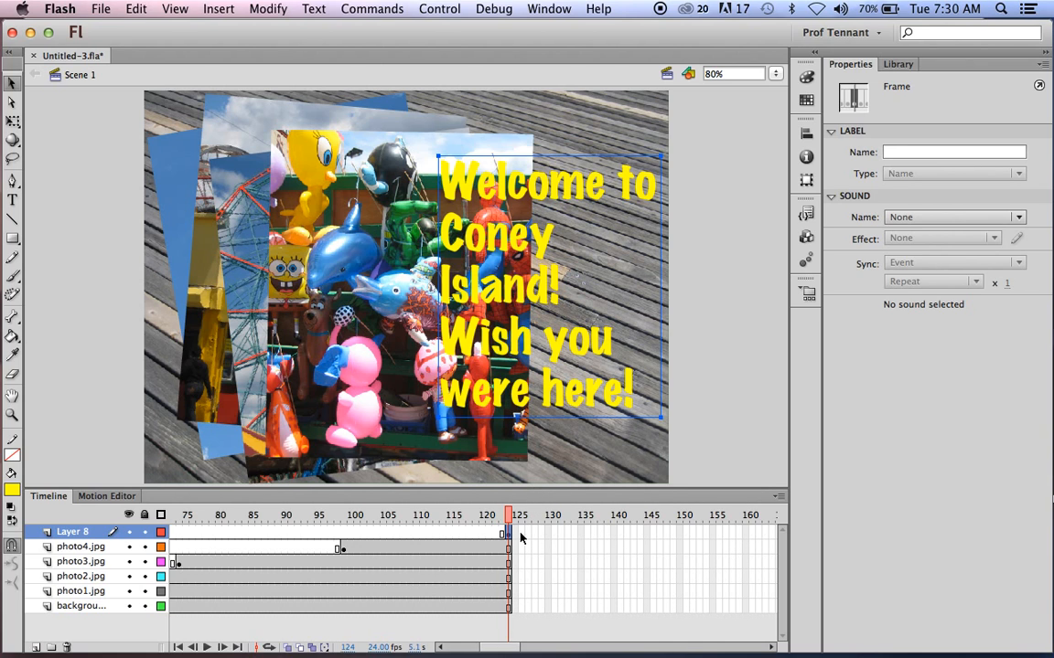
mouse_move(509, 522)
left_mouse_down()
mouse_move(470, 515)
mouse_move(509, 519)
left_mouse_up()
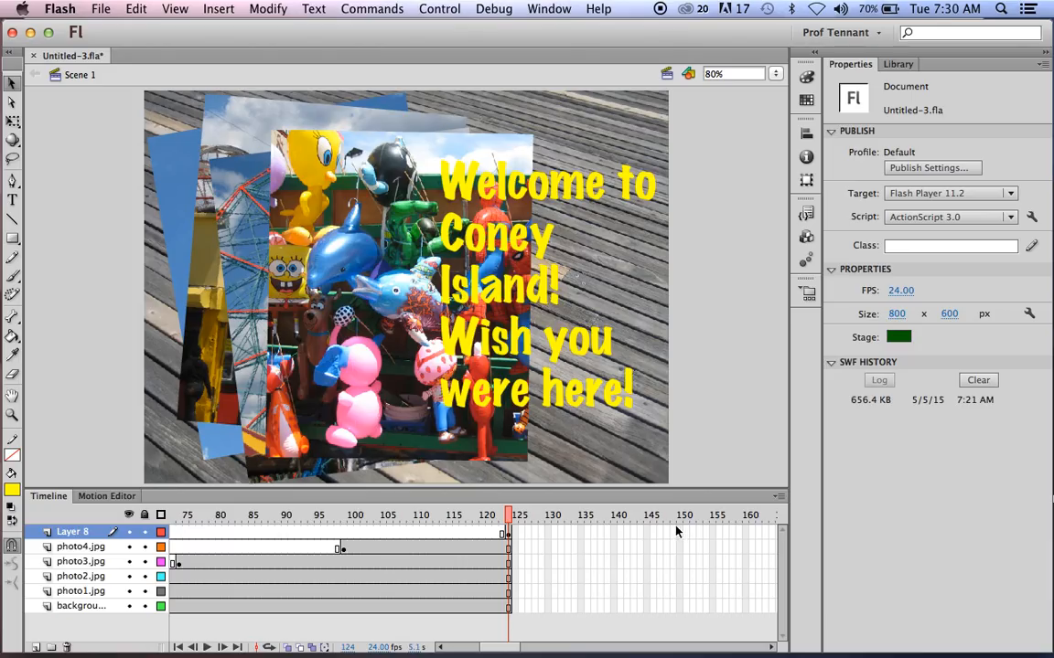
Extend all layers to frame 149 and nudge the welcome text down to Y 131.35.
left_click_drag(673, 531, 673, 606)
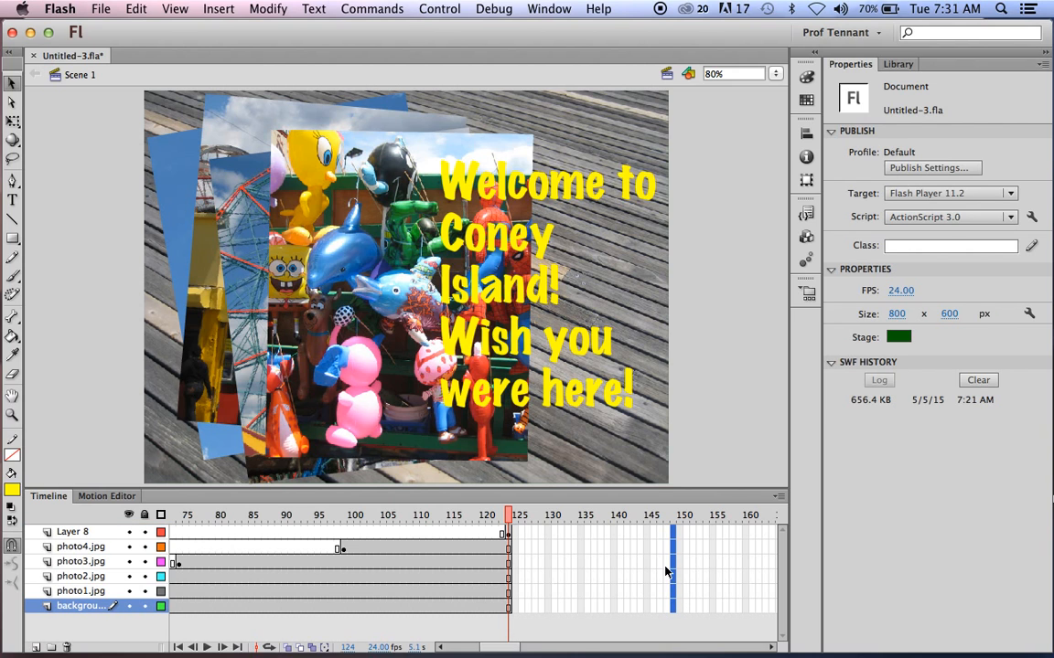
right_click(673, 540)
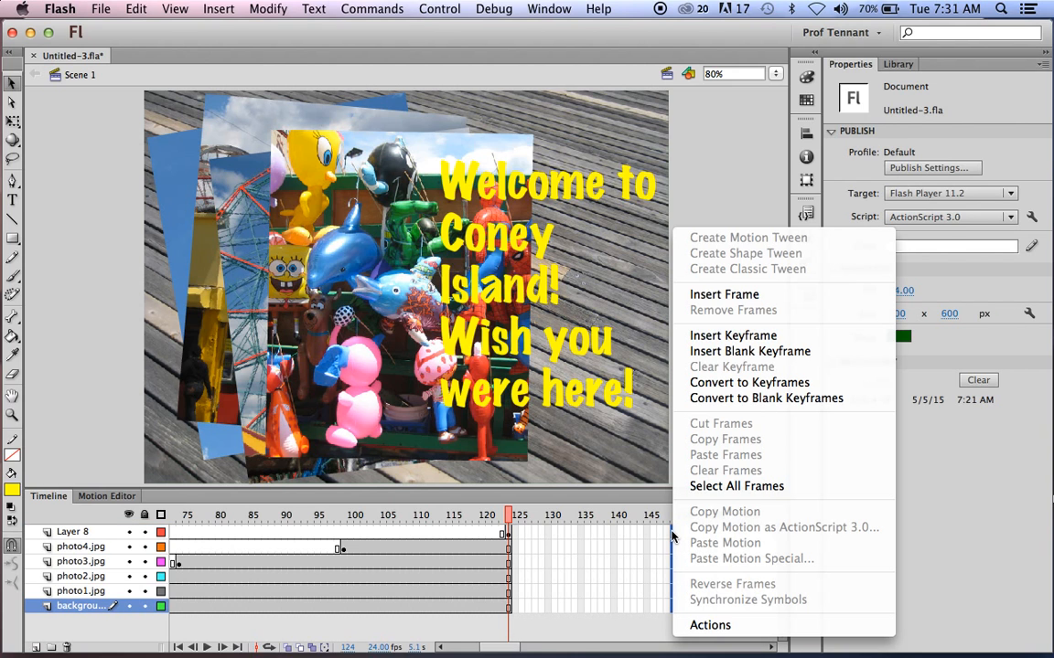
left_click(718, 298)
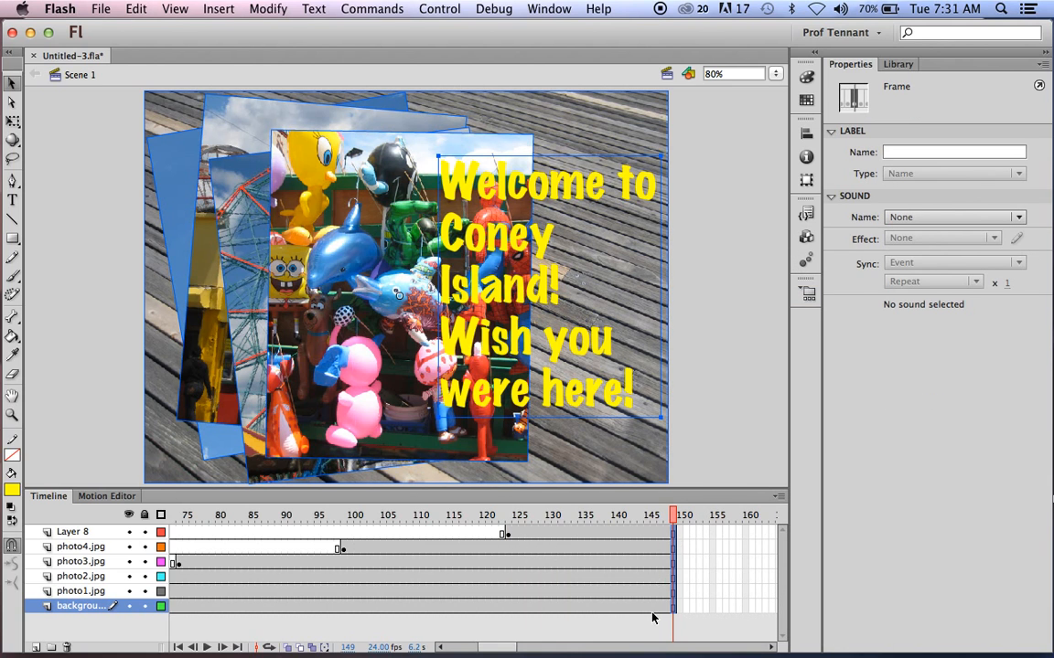
left_click_drag(541, 516, 678, 563)
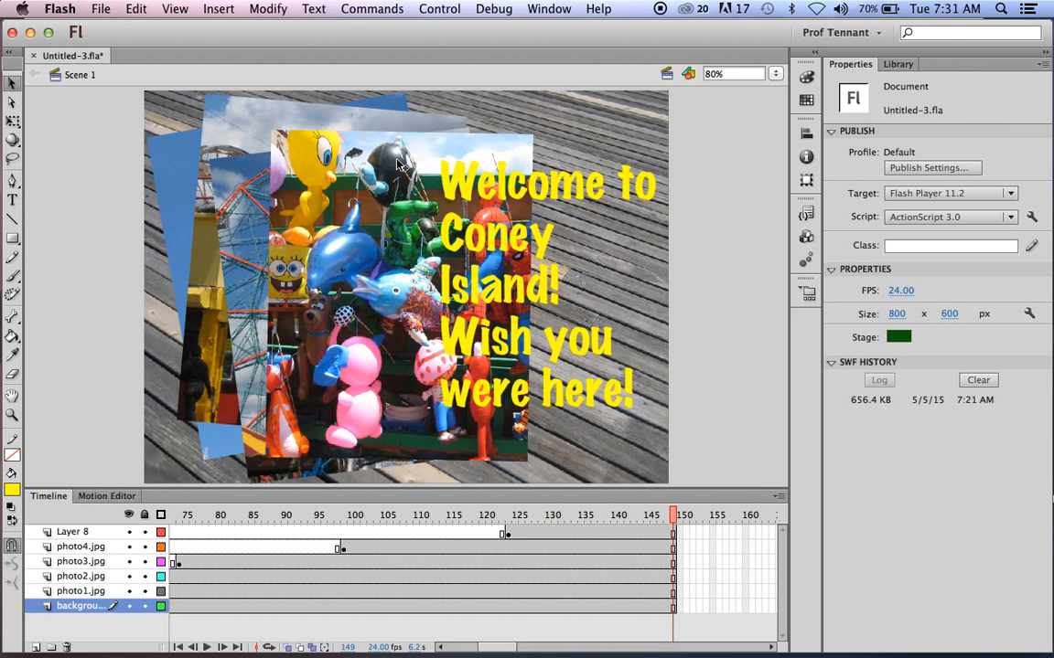
left_click_drag(581, 190, 581, 211)
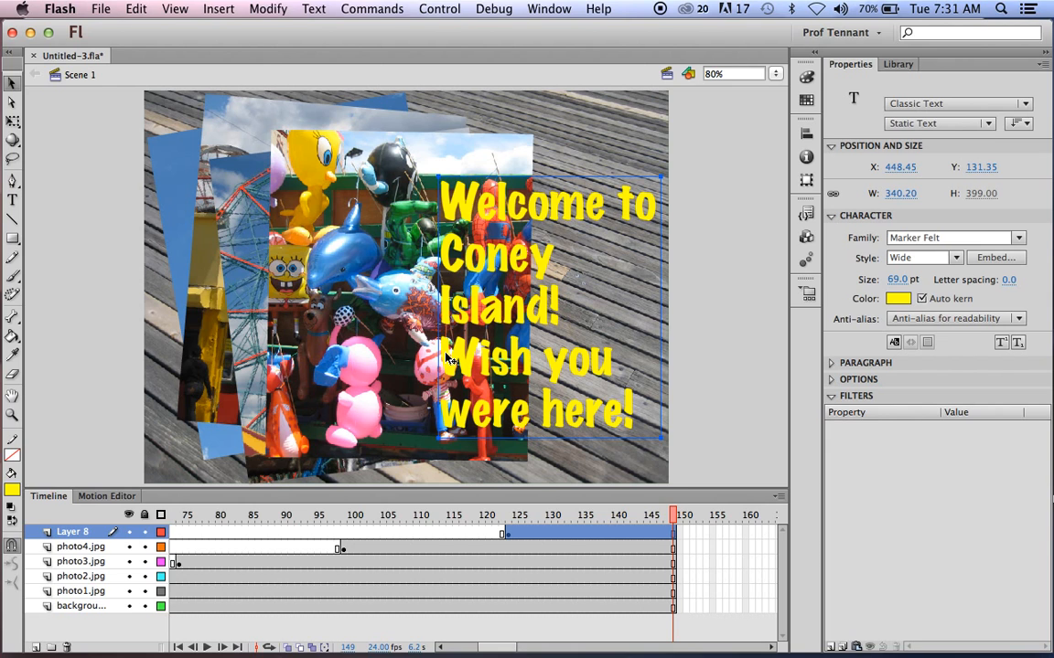
left_click(694, 245)
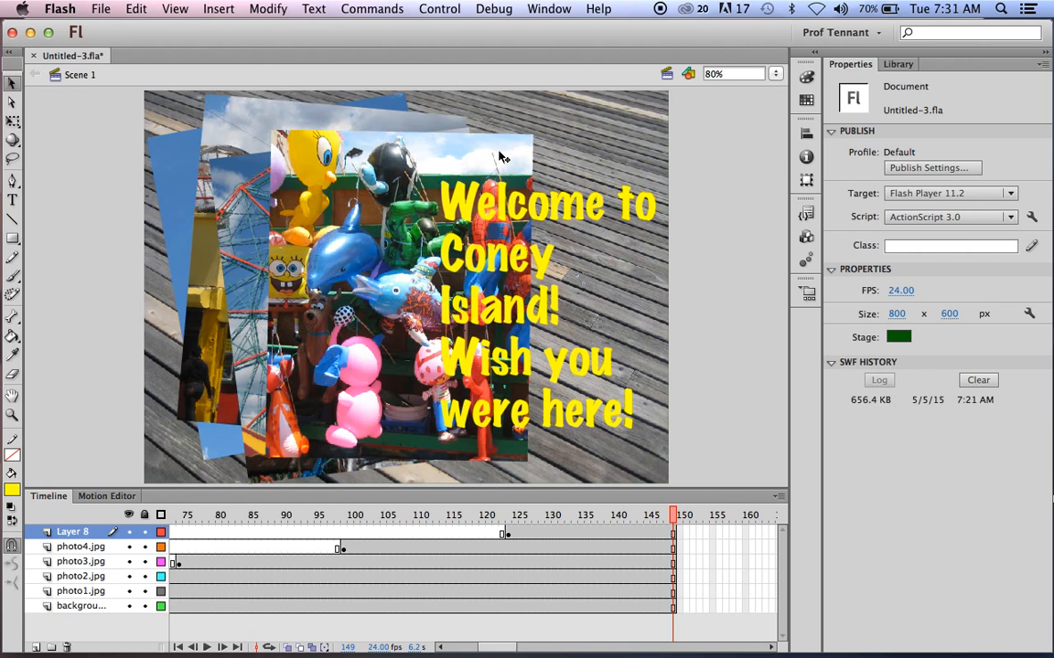
Rewind the playhead to frame 1 and play the slideshow through to frame 149.
left_click(441, 9)
left_click(443, 12)
left_click(674, 519)
left_click_drag(688, 517, 108, 496)
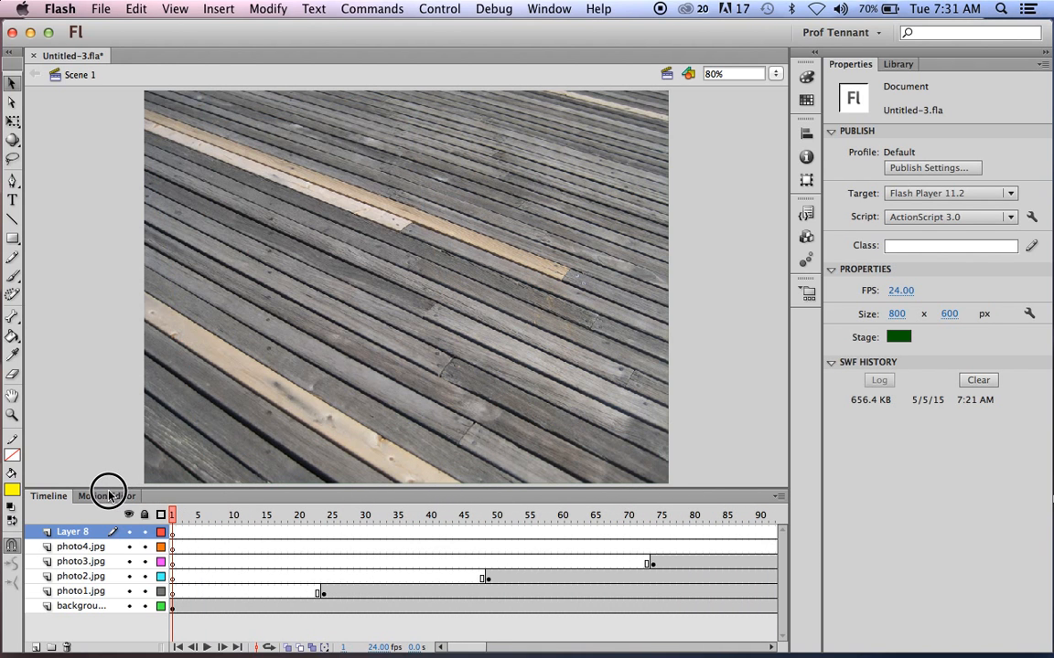
left_click(440, 10)
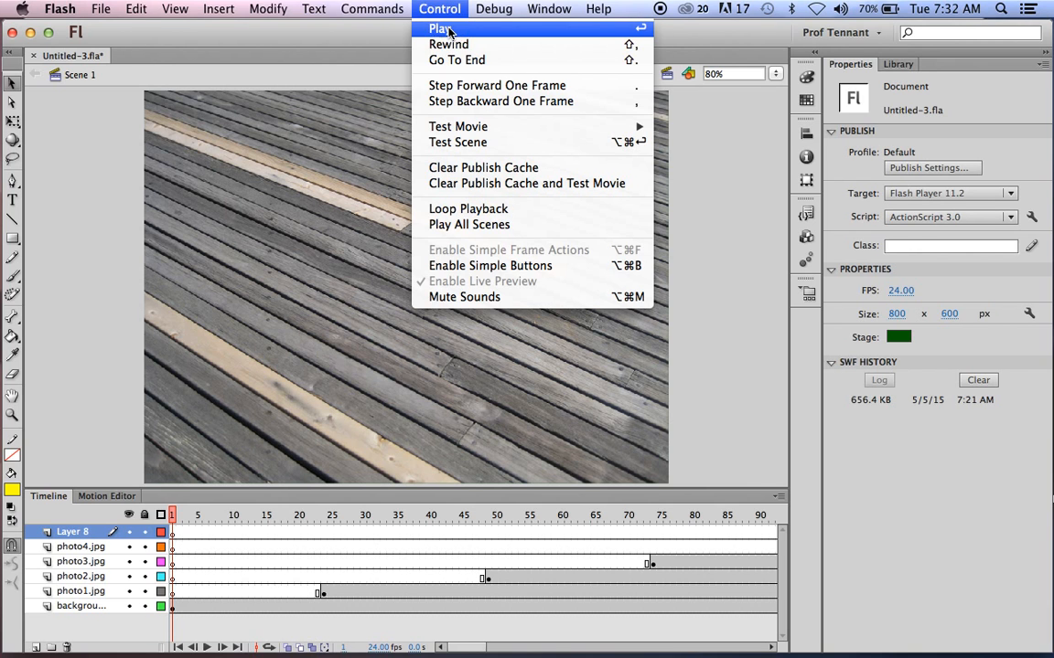
left_click(448, 30)
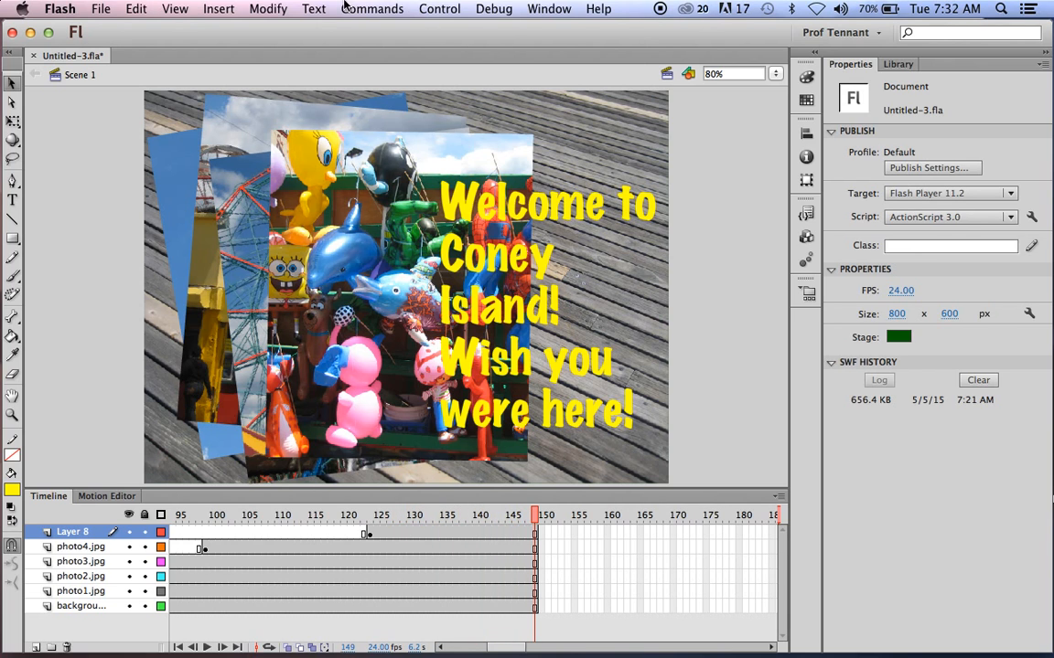
left_click(432, 10)
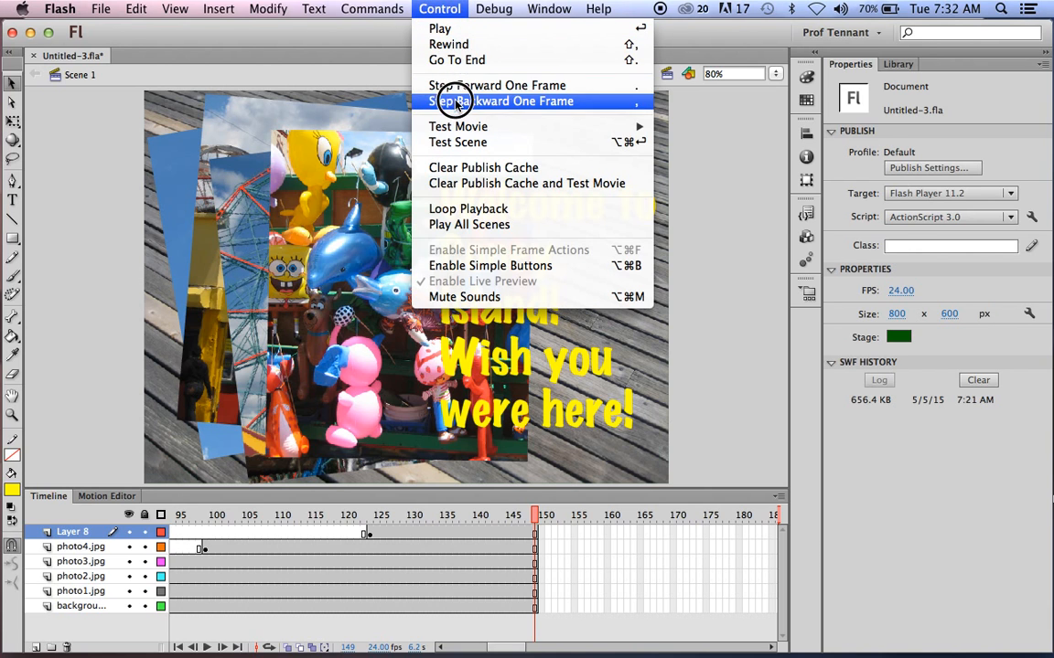
mouse_move(458, 128)
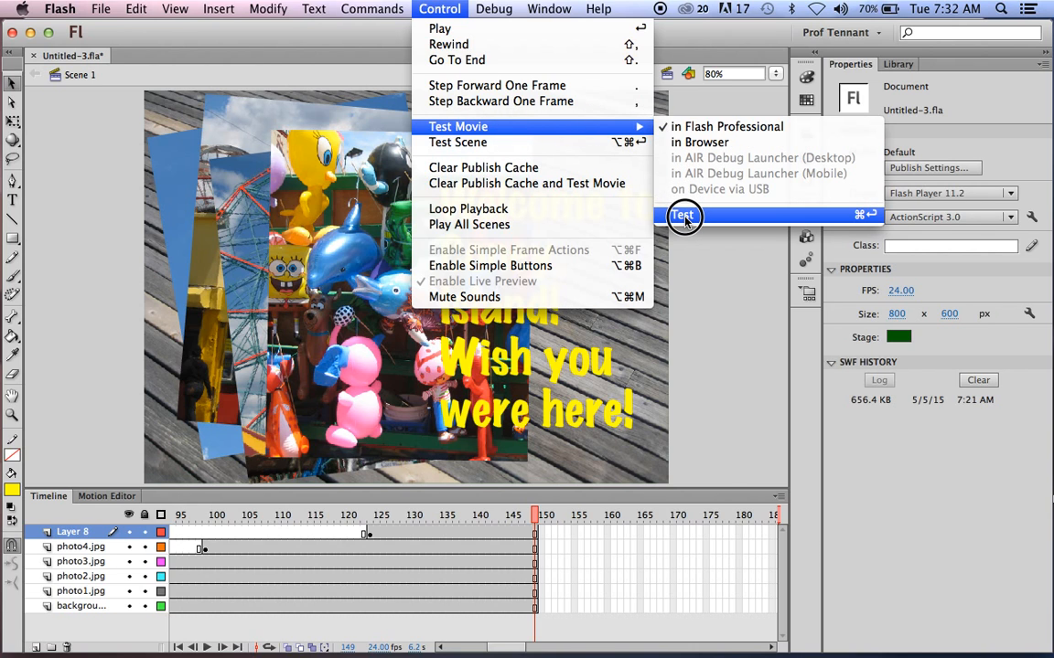
Test the slideshow as Untitled-3.swf and watch it play through to the Coney Island welcome text.
left_click(861, 219)
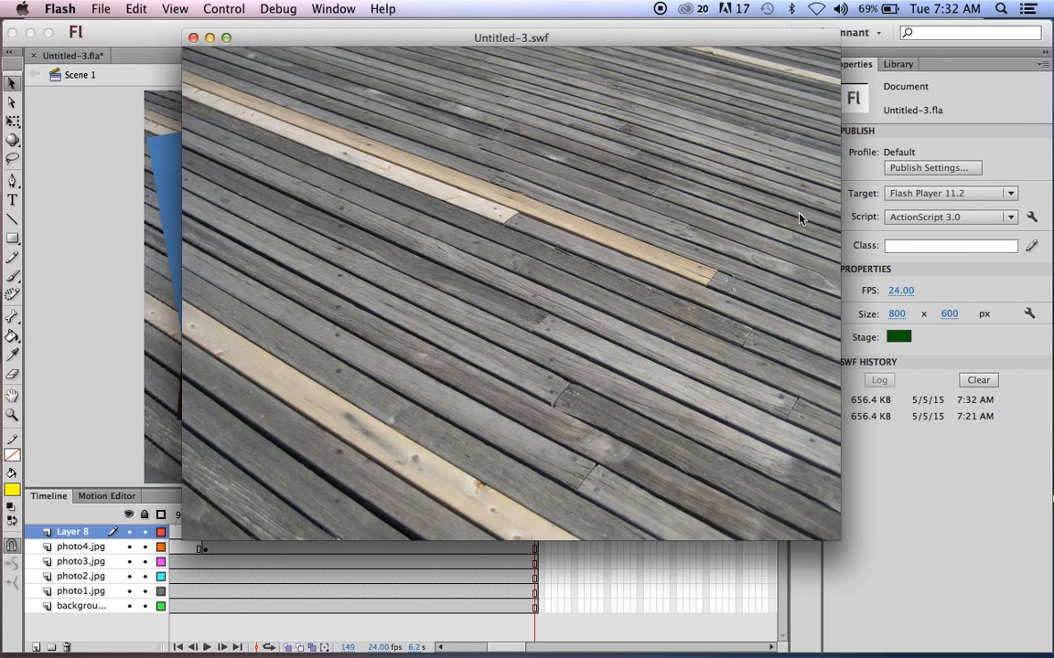